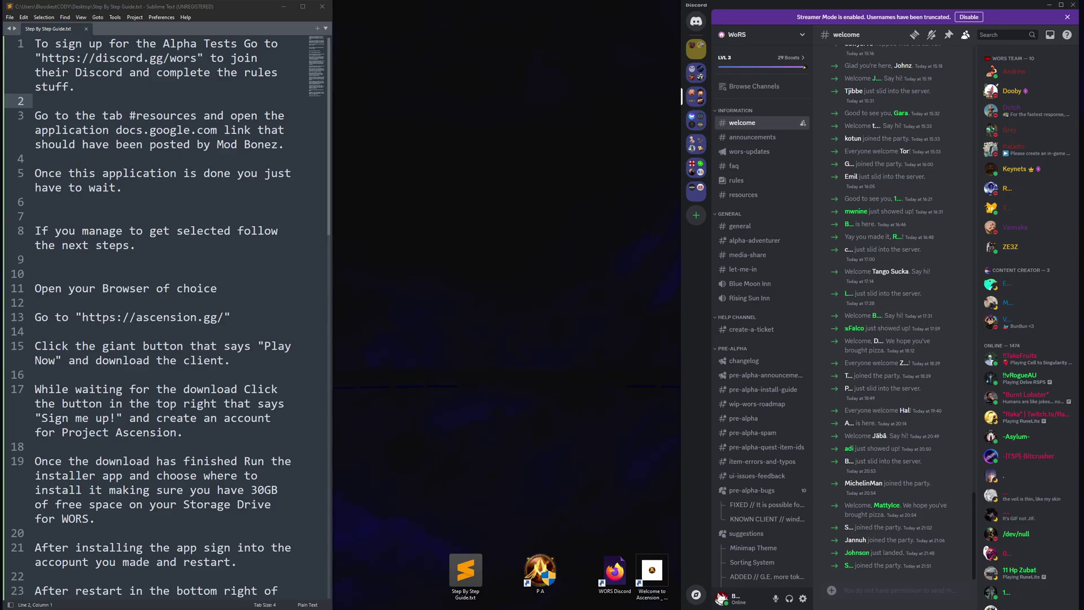
Step: Open the WoRS Discord invite and review the closed alpha application form linked in the server's resources channel
{"action": "double_click", "coordinate": [615, 571]}
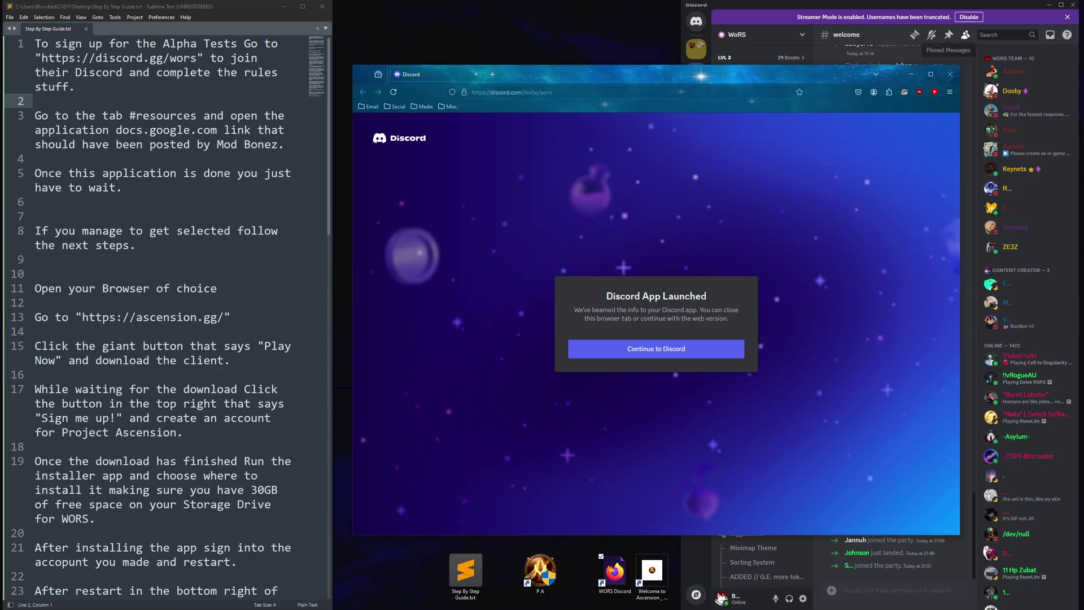
{"action": "left_click", "coordinate": [951, 74]}
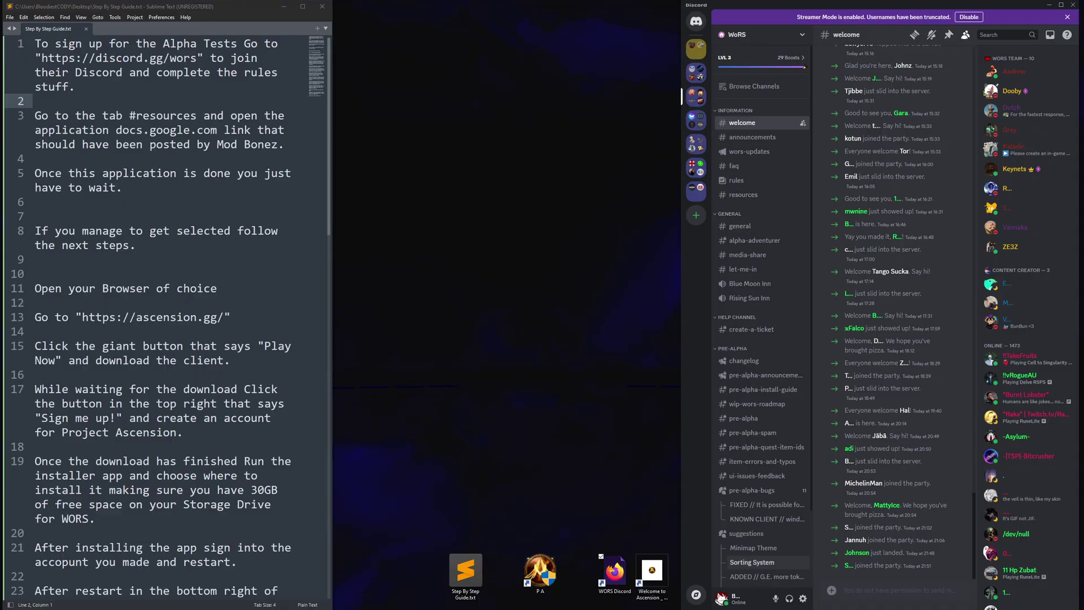
{"action": "left_click", "coordinate": [751, 195]}
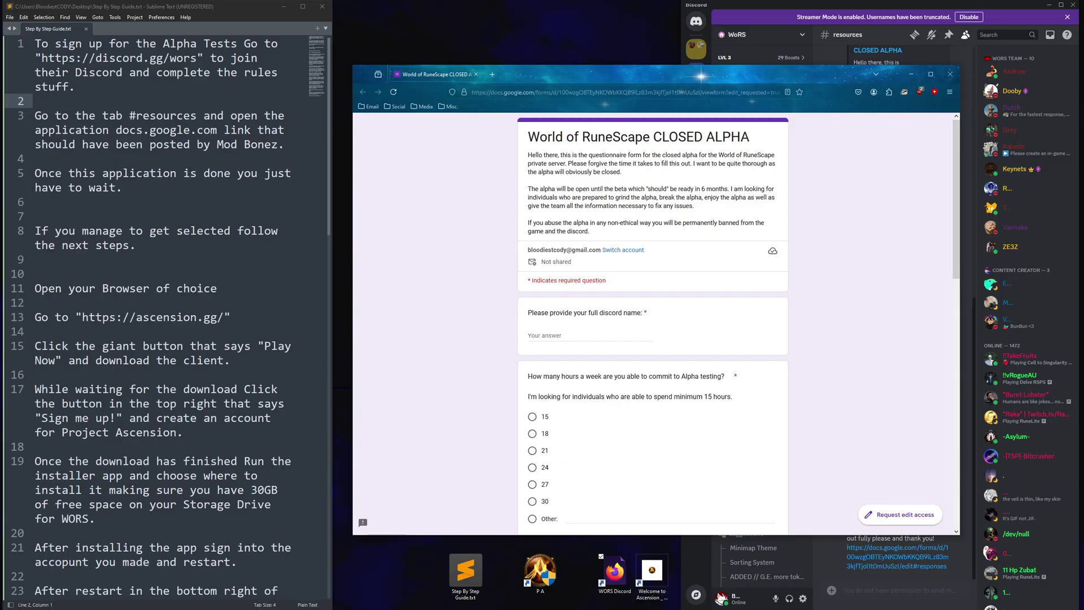
{"action": "middle_click", "coordinate": [472, 218]}
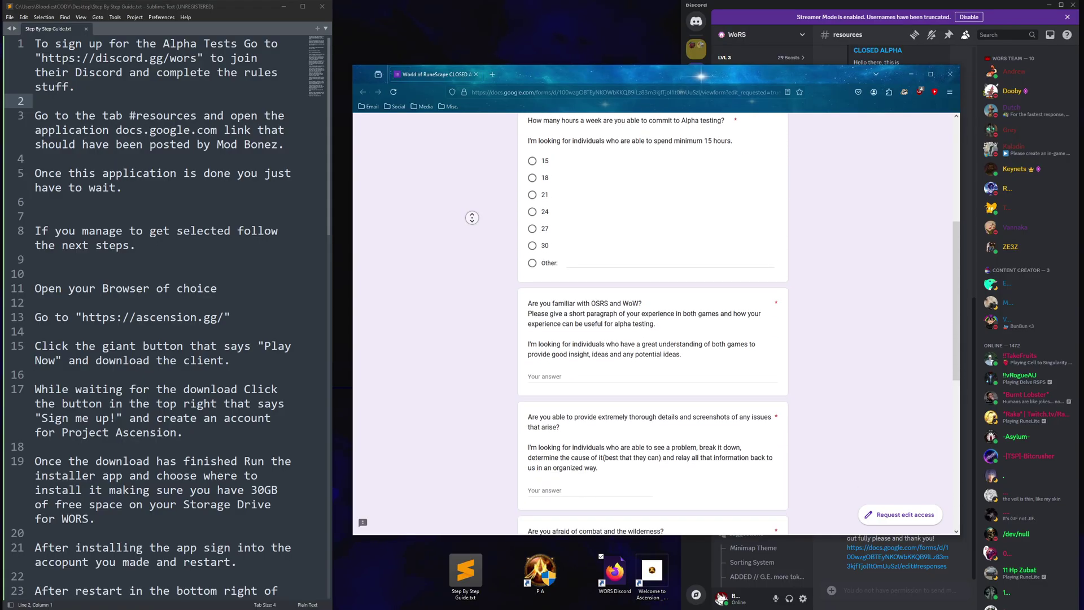
{"action": "middle_click", "coordinate": [472, 217]}
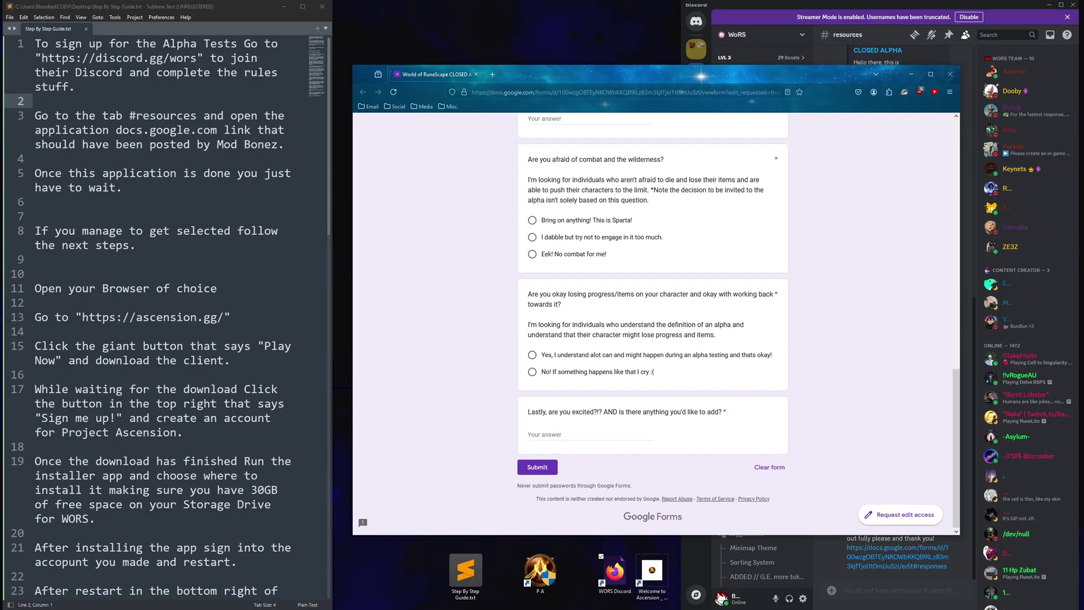
{"action": "left_click", "coordinate": [476, 74]}
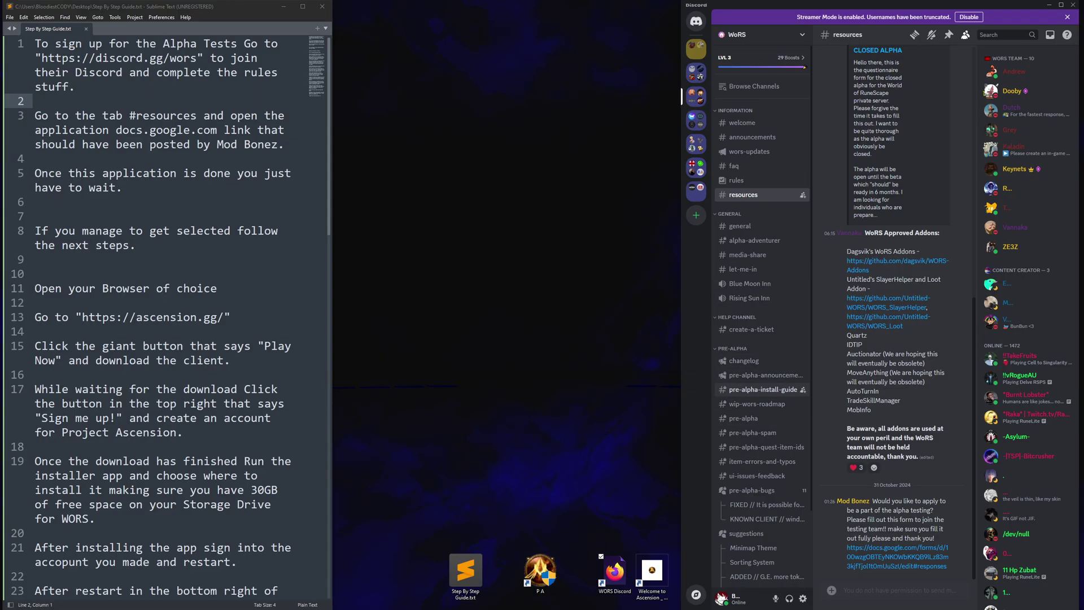
Step: Check the pre-alpha announcements and alpha-adventurer channels for the tester selection posts, and close Discord
{"action": "left_click", "coordinate": [761, 375]}
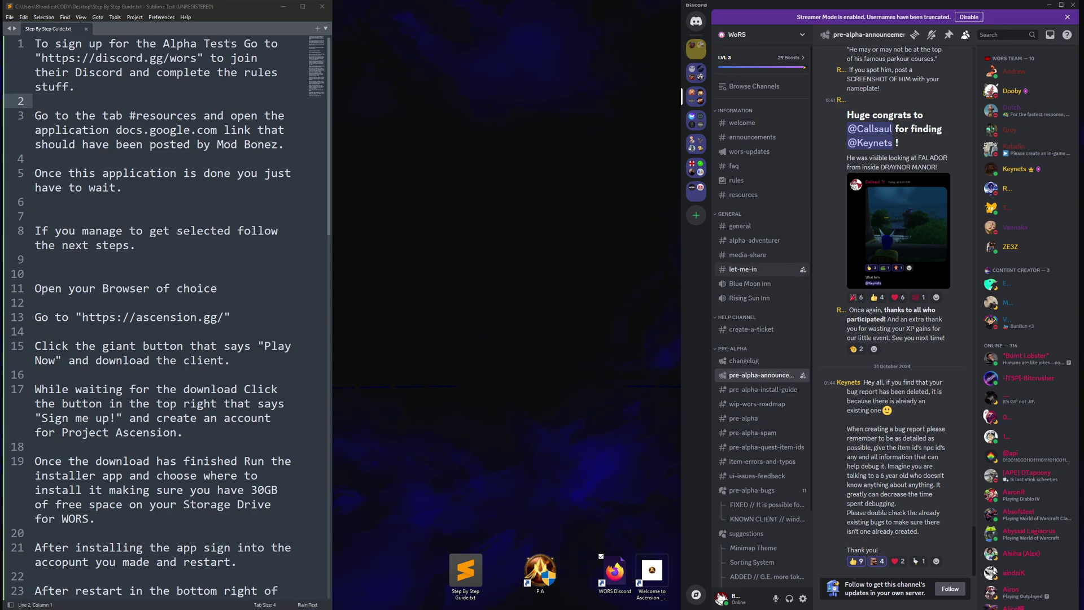
{"action": "left_click", "coordinate": [755, 240]}
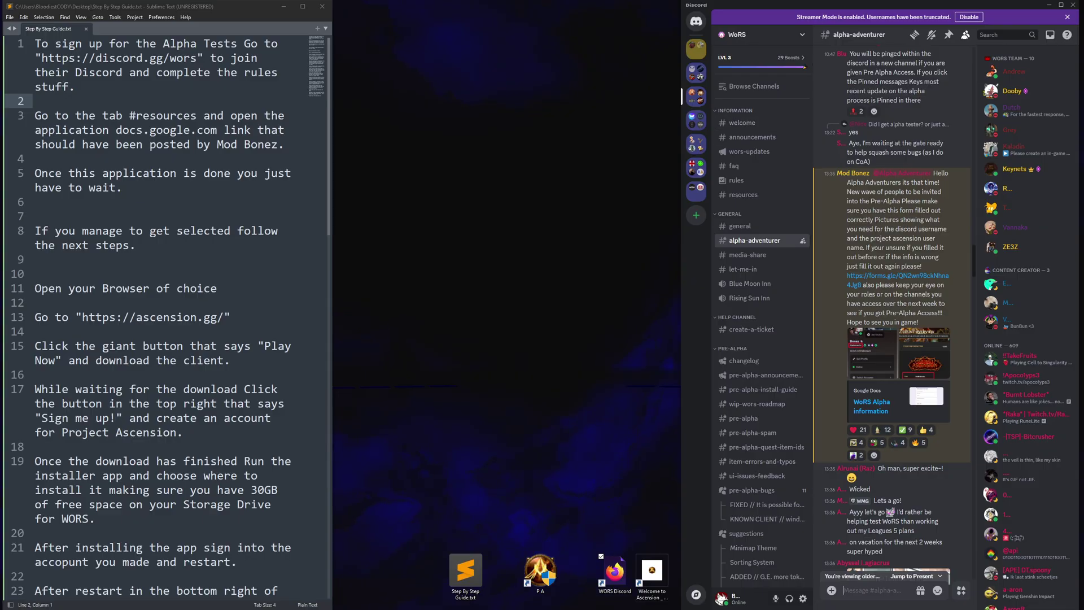
{"action": "left_click", "coordinate": [1073, 4]}
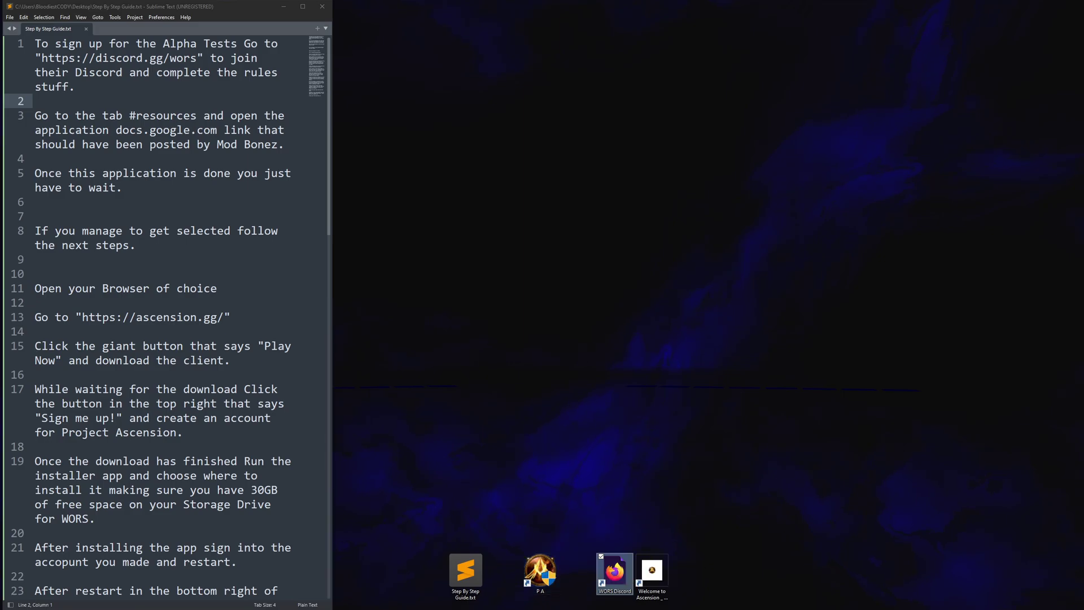
Step: Open the Ascension download page and install Ascension Launcher with a desktop shortcut, launching it when setup finishes
{"action": "double_click", "coordinate": [652, 575]}
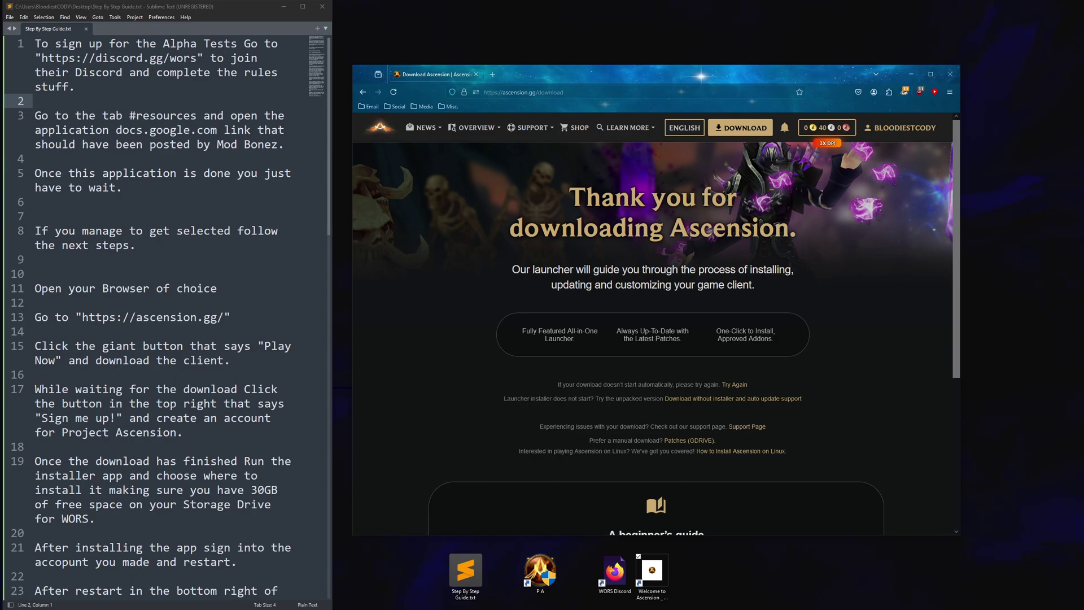
{"action": "left_click", "coordinate": [951, 74]}
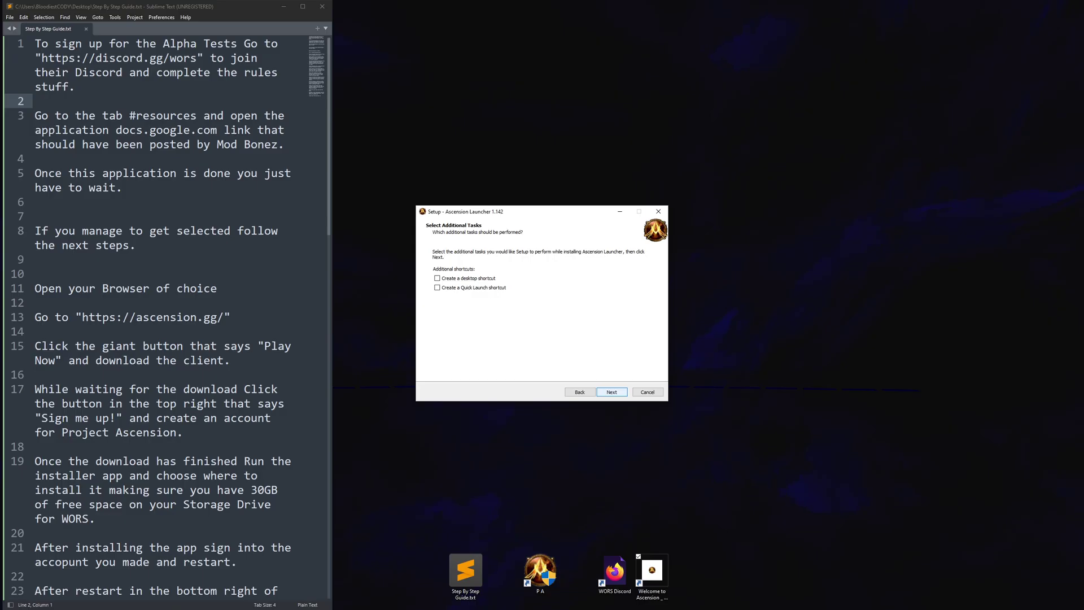
{"action": "left_click", "coordinate": [437, 277]}
{"action": "left_click", "coordinate": [611, 392]}
{"action": "key", "text": "Return"}
{"action": "key", "text": "Return"}
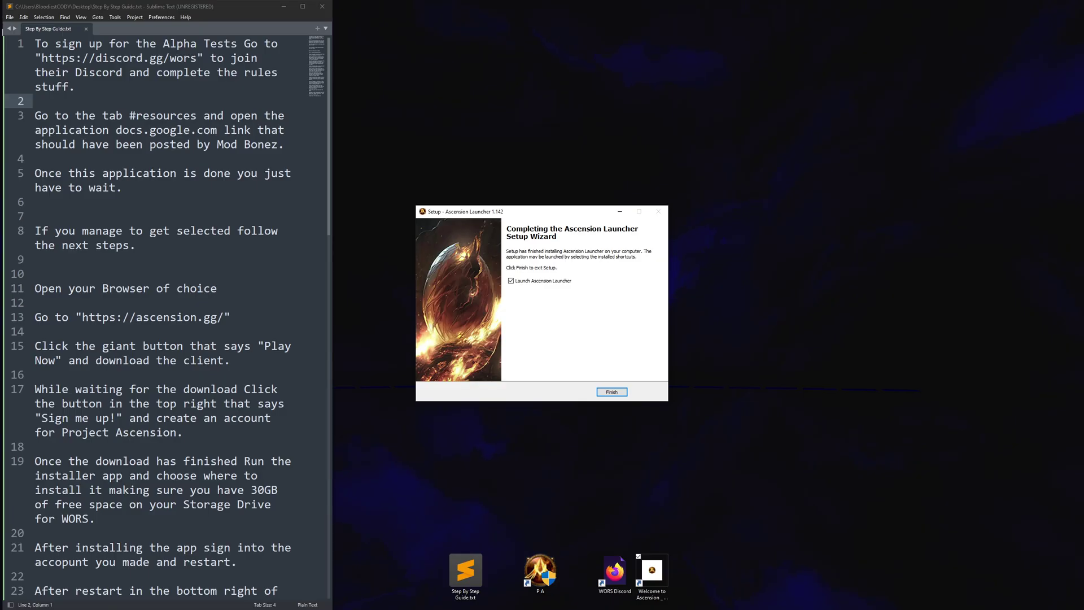
{"action": "left_click", "coordinate": [612, 392]}
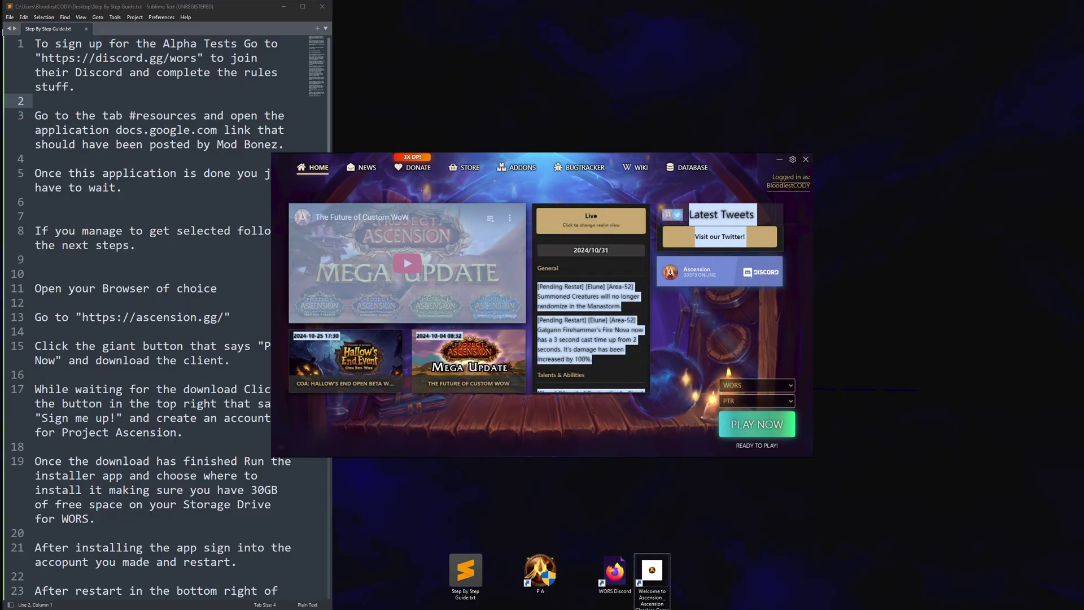
Step: Select PTR as the launcher's client version and restart the launcher
{"action": "left_click_drag", "start_coordinate": [739, 161], "coordinate": [906, 125]}
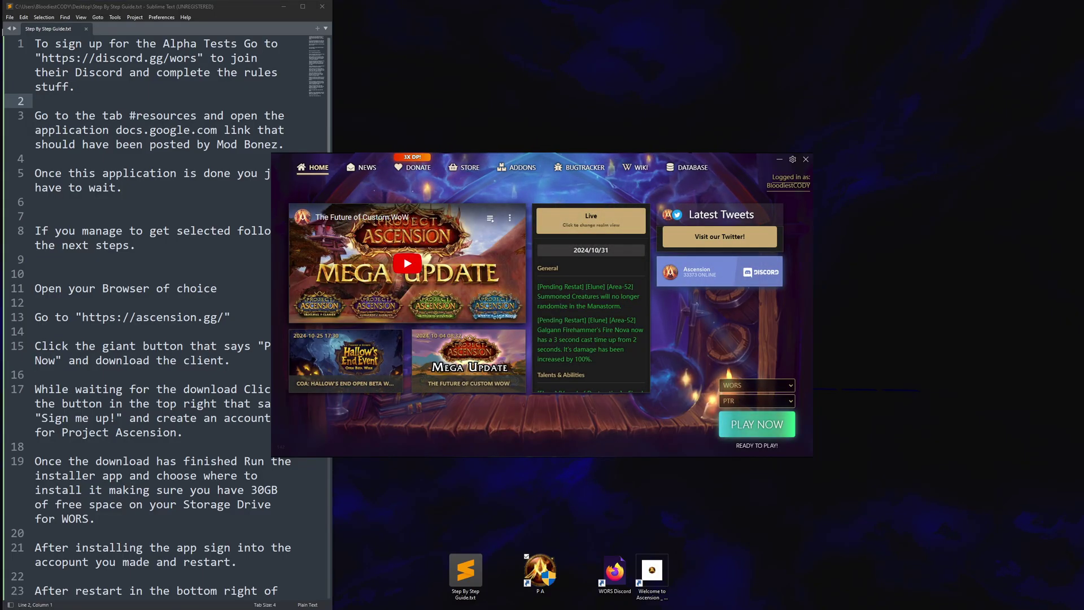
{"action": "left_click_drag", "start_coordinate": [728, 155], "coordinate": [898, 132]}
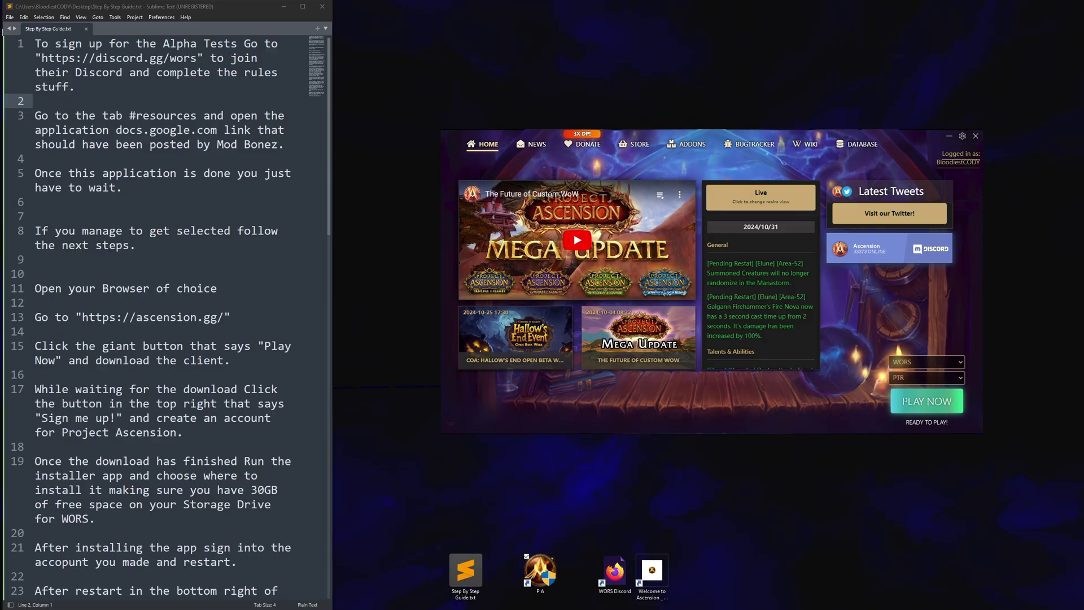
{"action": "left_click", "coordinate": [926, 377]}
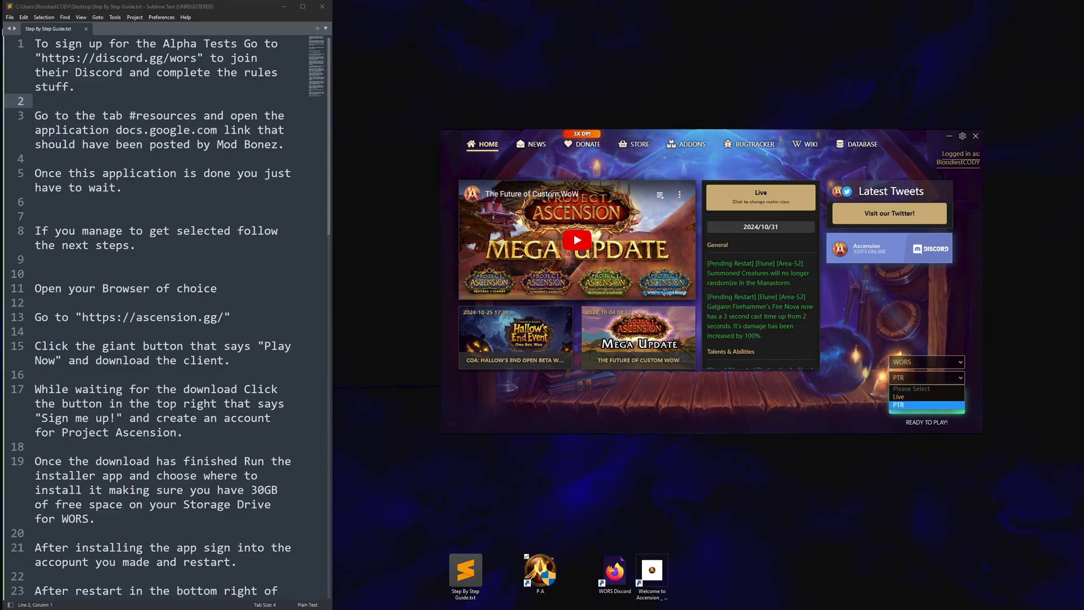
{"action": "key", "text": "Return"}
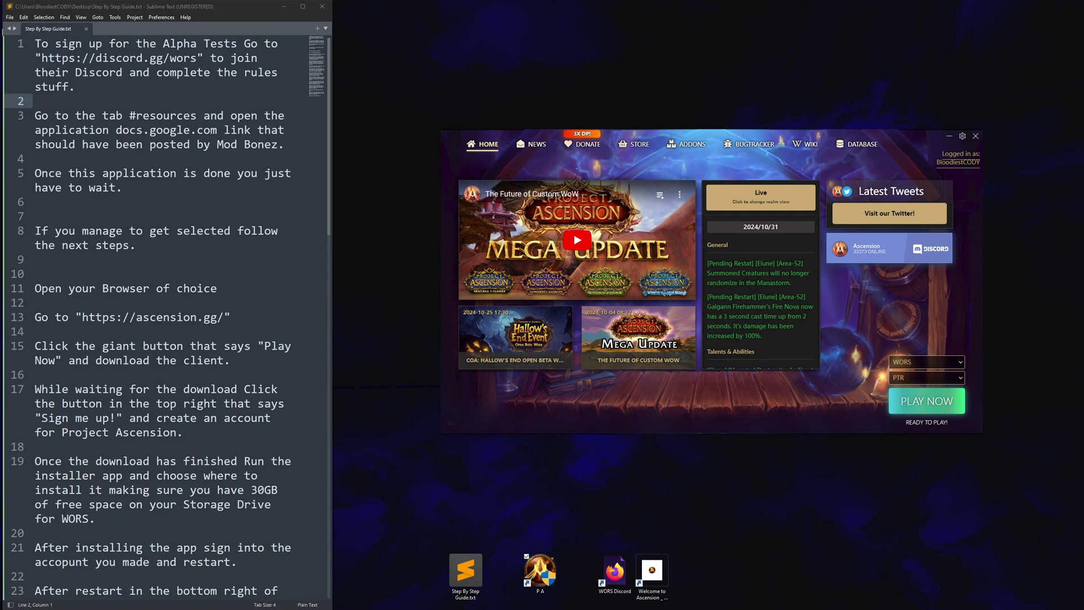
{"action": "key", "text": "alt+F4"}
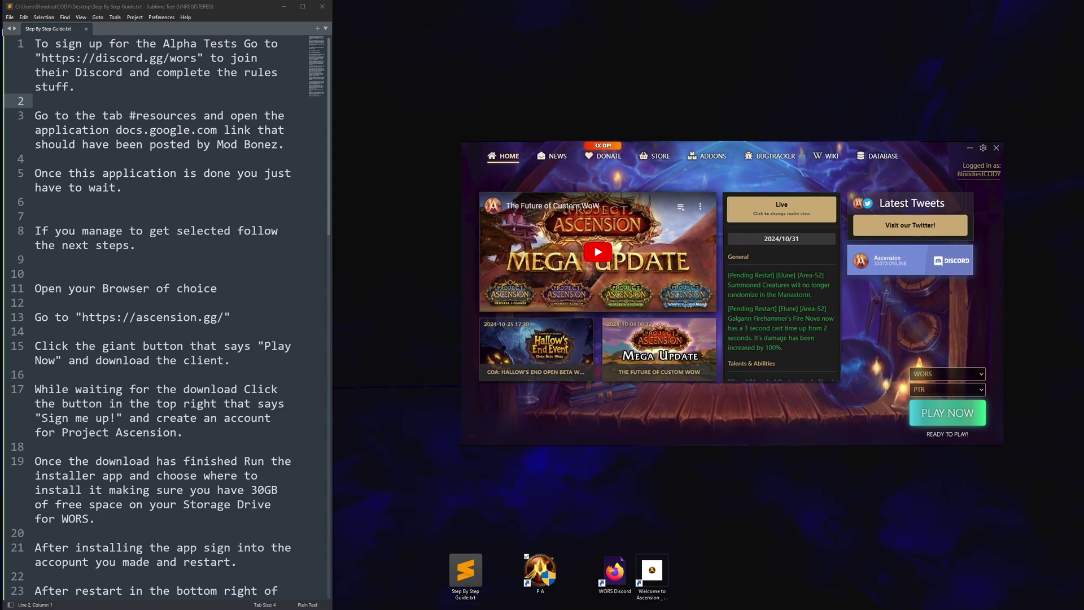
Step: Check the WORS plugin among the custom servers in the launcher's addons, and return to the home page
{"action": "left_click", "coordinate": [706, 156]}
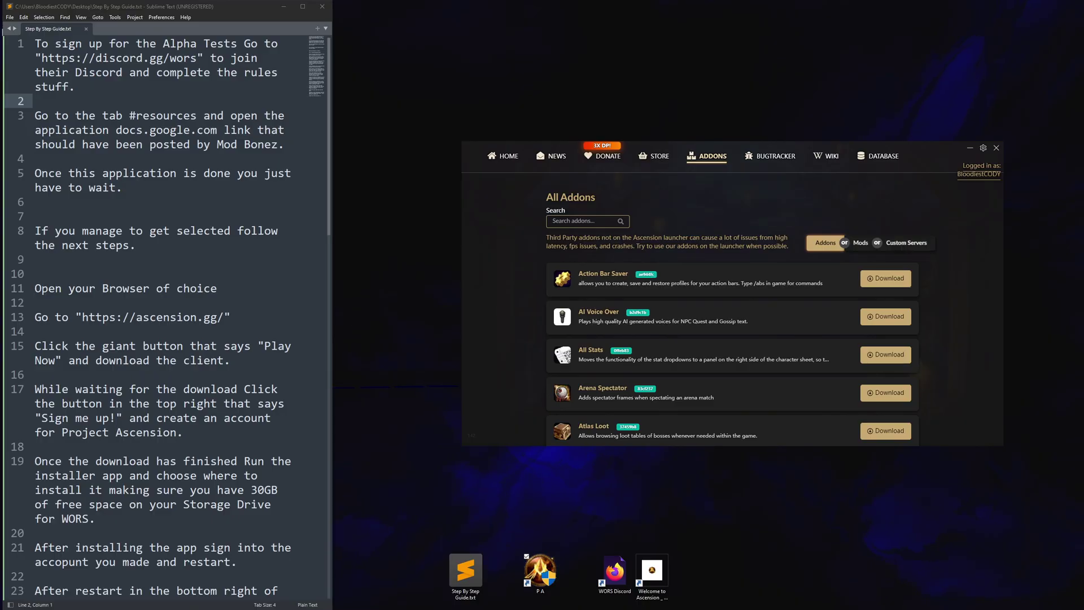
{"action": "left_click", "coordinate": [906, 243]}
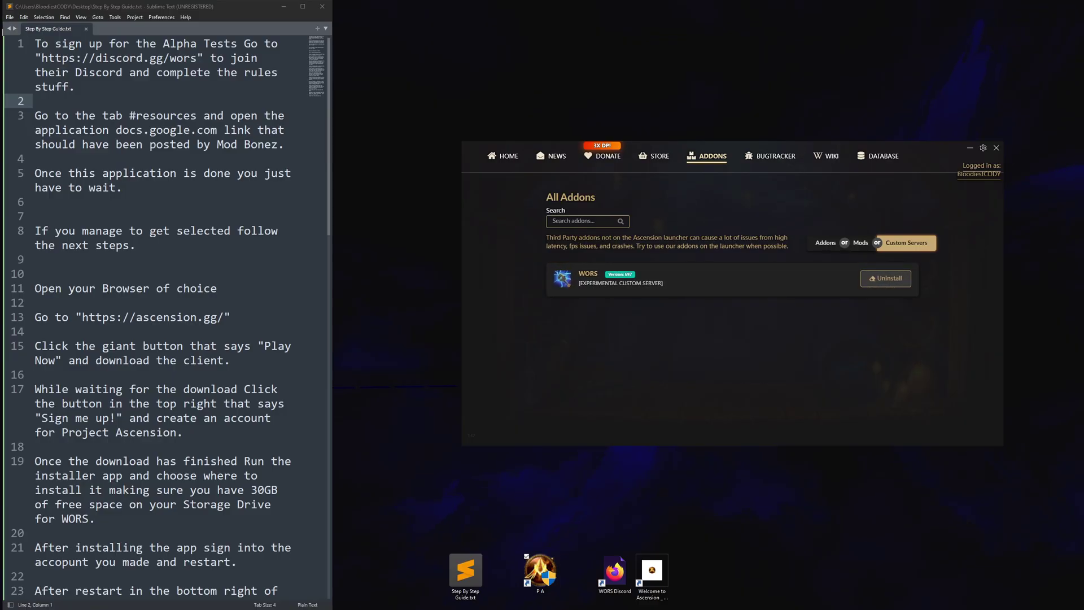
{"action": "left_click", "coordinate": [502, 156]}
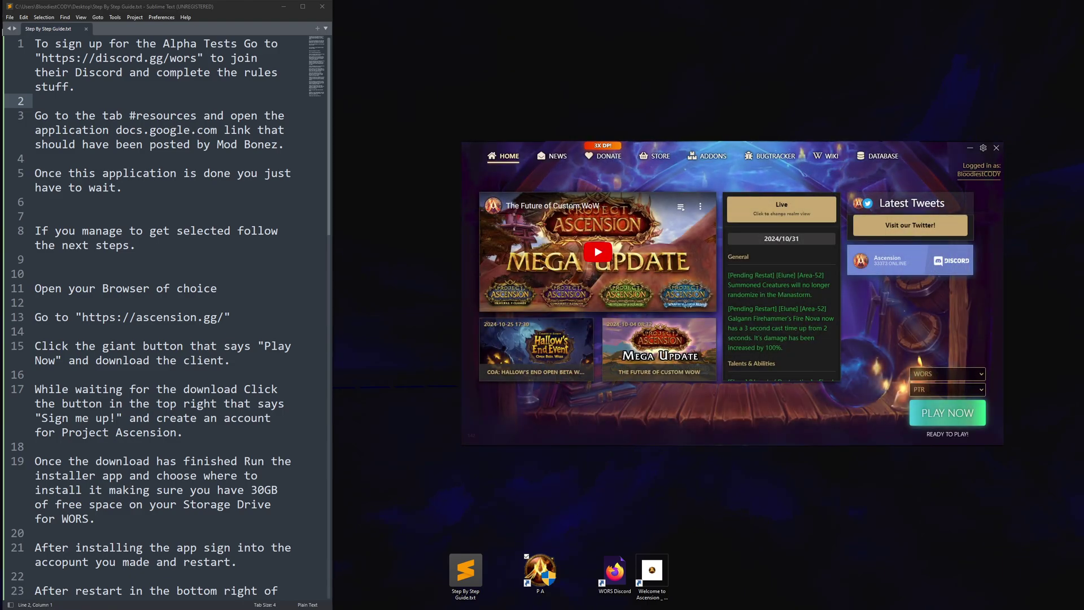
Step: Switch the launcher to no custom server and back to WORS, and start the game
{"action": "left_click", "coordinate": [947, 373]}
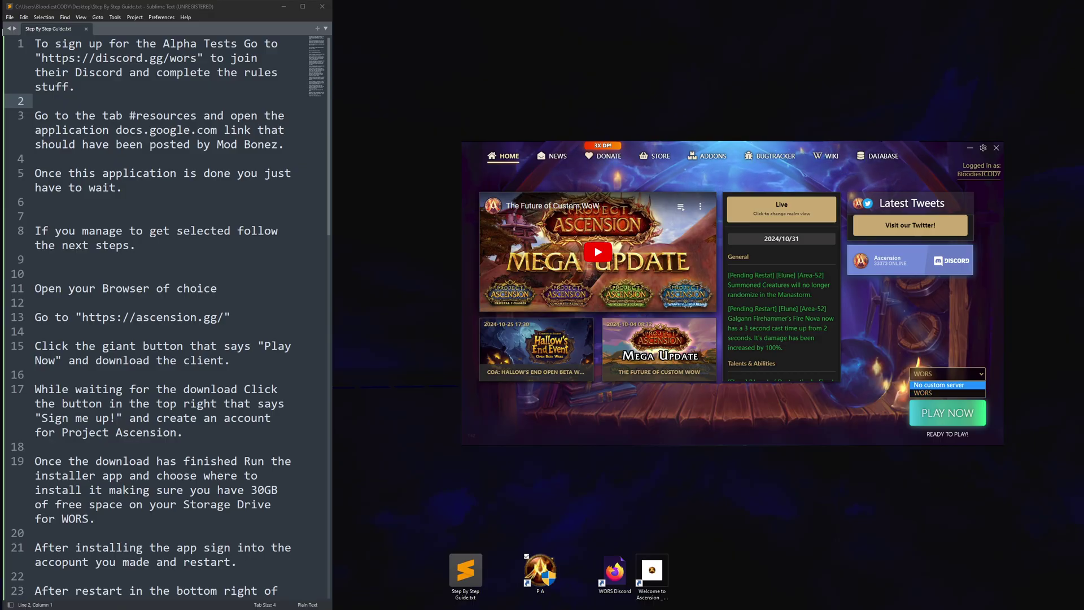
{"action": "left_click", "coordinate": [939, 384]}
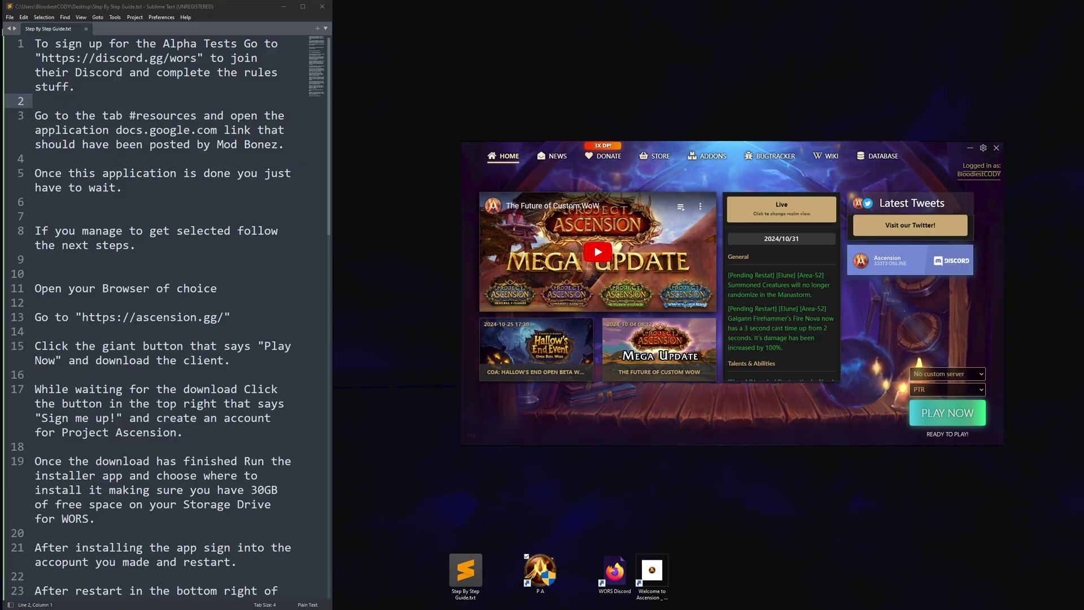
{"action": "left_click", "coordinate": [947, 373]}
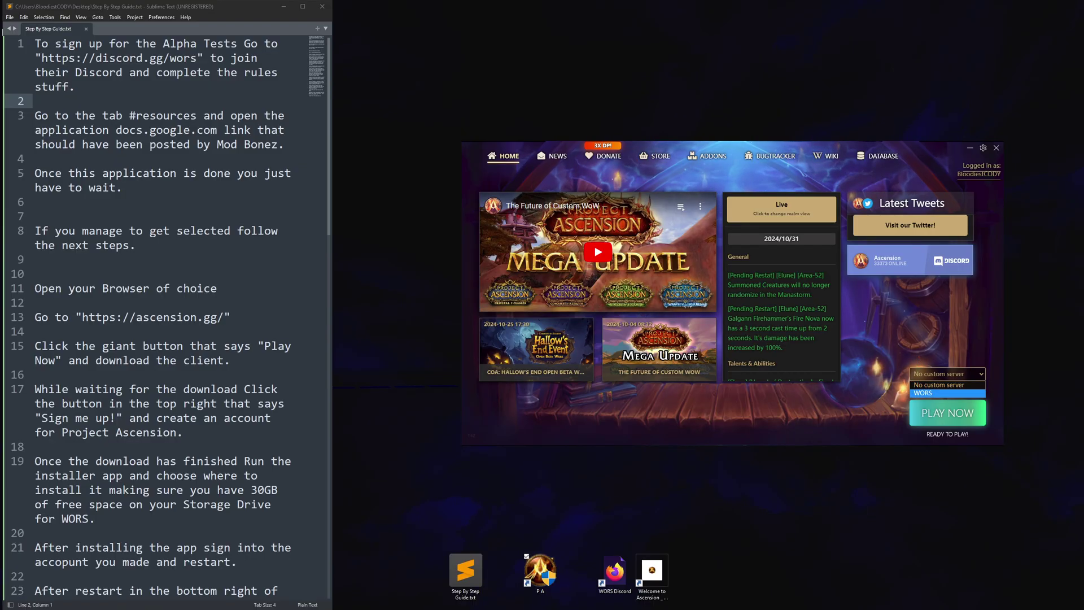
{"action": "left_click", "coordinate": [940, 394]}
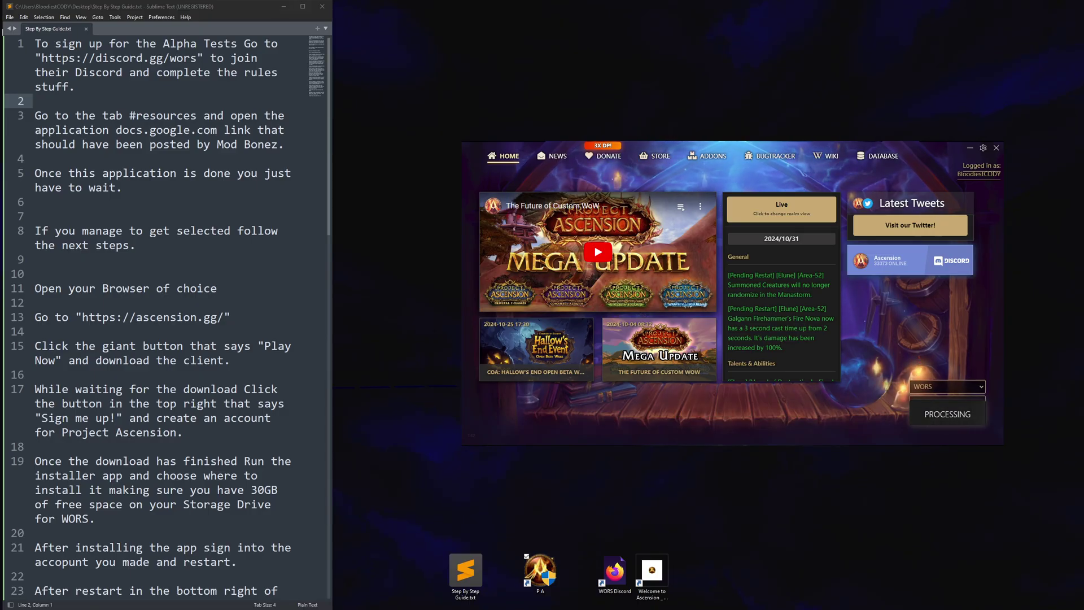
Step: Show the guide's remaining instructions and shrink and move the game window so that it sits beside them
{"action": "scroll", "coordinate": [166, 316], "scroll_direction": "down", "scroll_amount": 13}
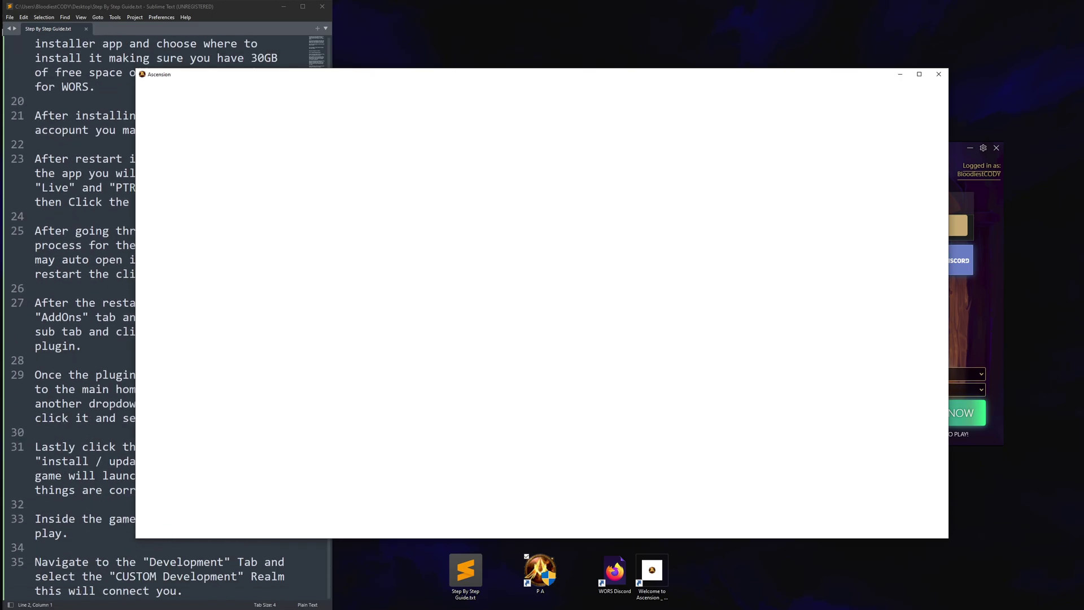
{"action": "scroll", "coordinate": [68, 317], "scroll_direction": "down", "scroll_amount": 1}
{"action": "scroll", "coordinate": [68, 316], "scroll_direction": "up", "scroll_amount": 3}
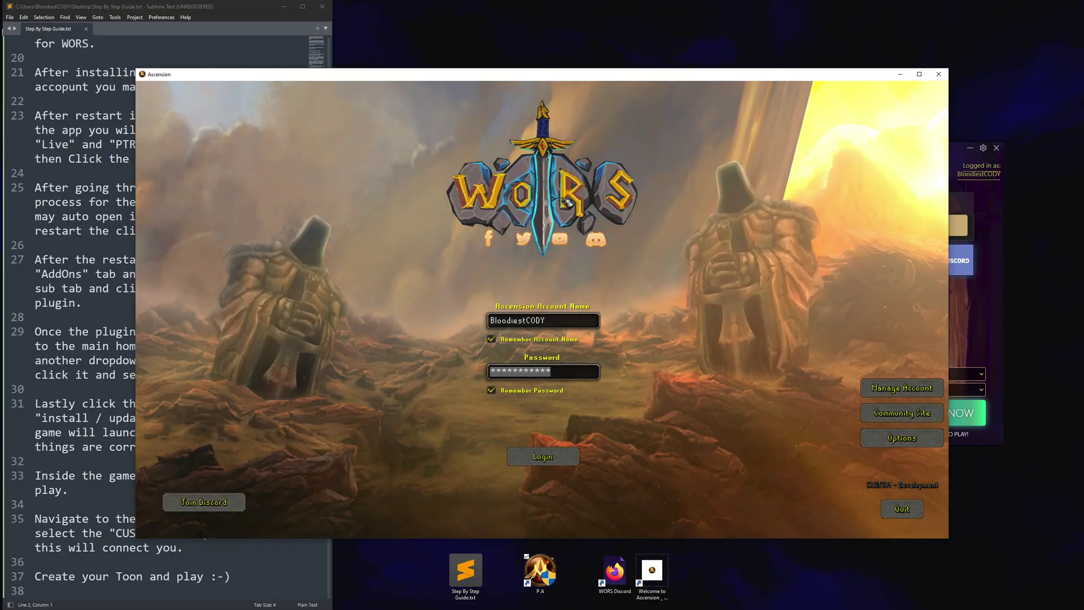
{"action": "left_click_drag", "start_coordinate": [576, 83], "coordinate": [713, 48]}
{"action": "left_click_drag", "start_coordinate": [269, 136], "coordinate": [352, 136]}
{"action": "left_click_drag", "start_coordinate": [710, 83], "coordinate": [701, 100]}
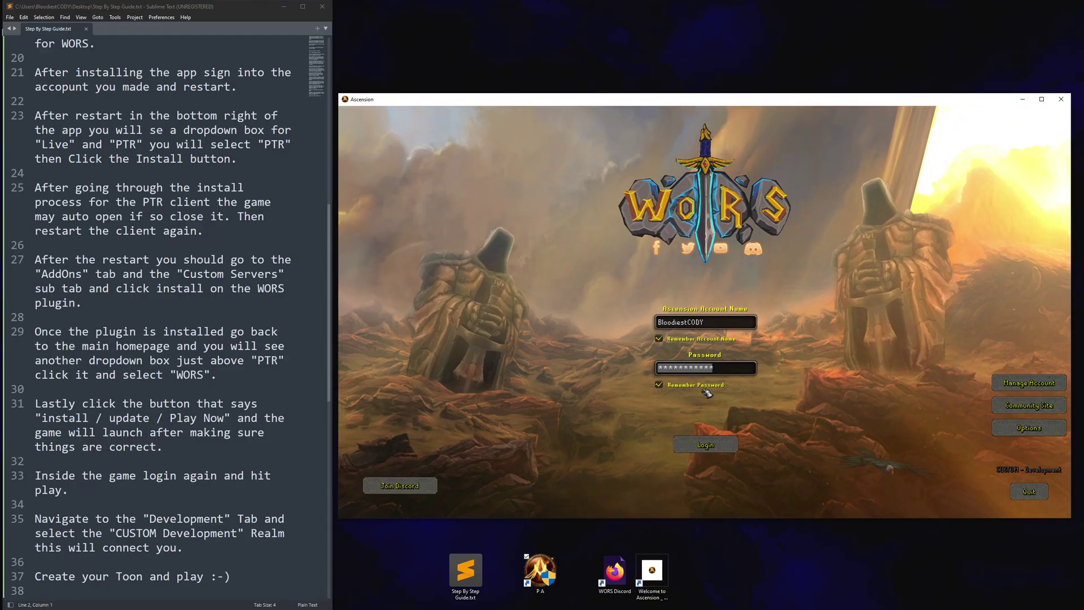
Step: Review the game's display and graphics video options, including the multisampling choices, and accept the settings
{"action": "left_click", "coordinate": [1016, 430]}
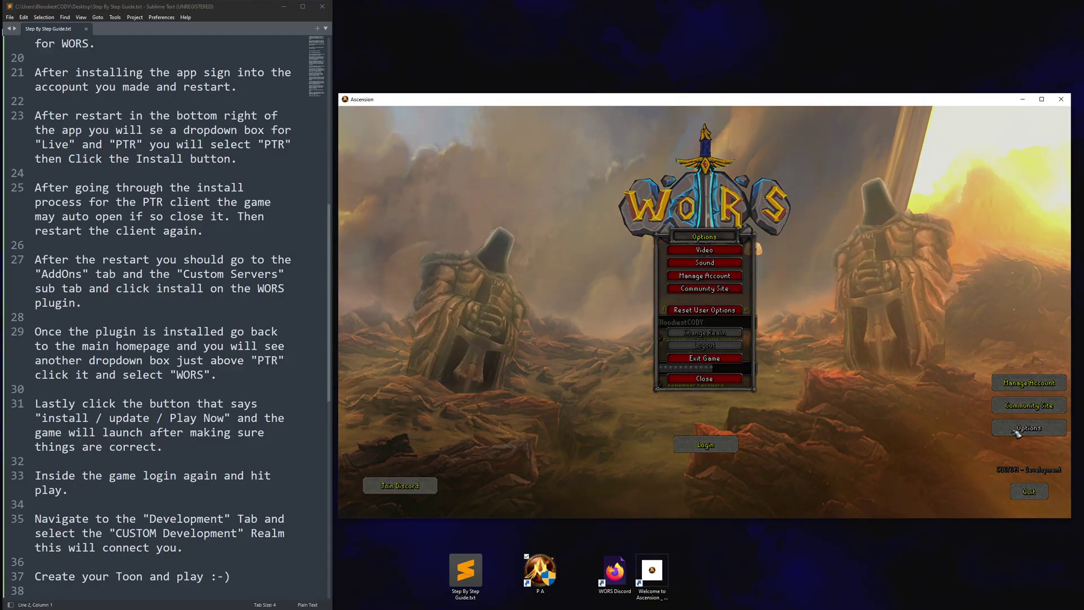
{"action": "left_click", "coordinate": [705, 250]}
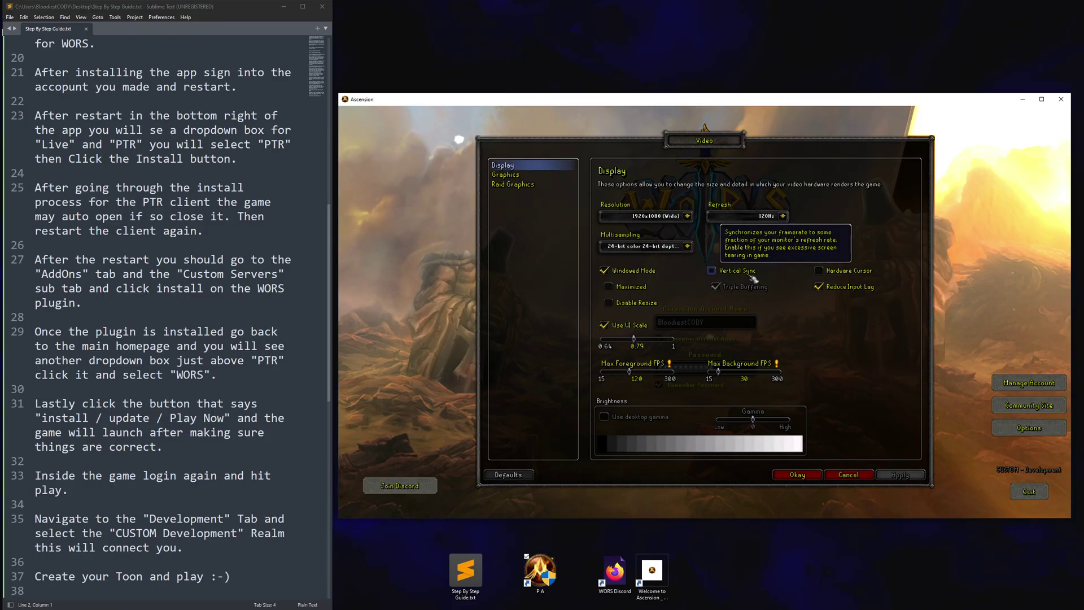
{"action": "left_click", "coordinate": [688, 247]}
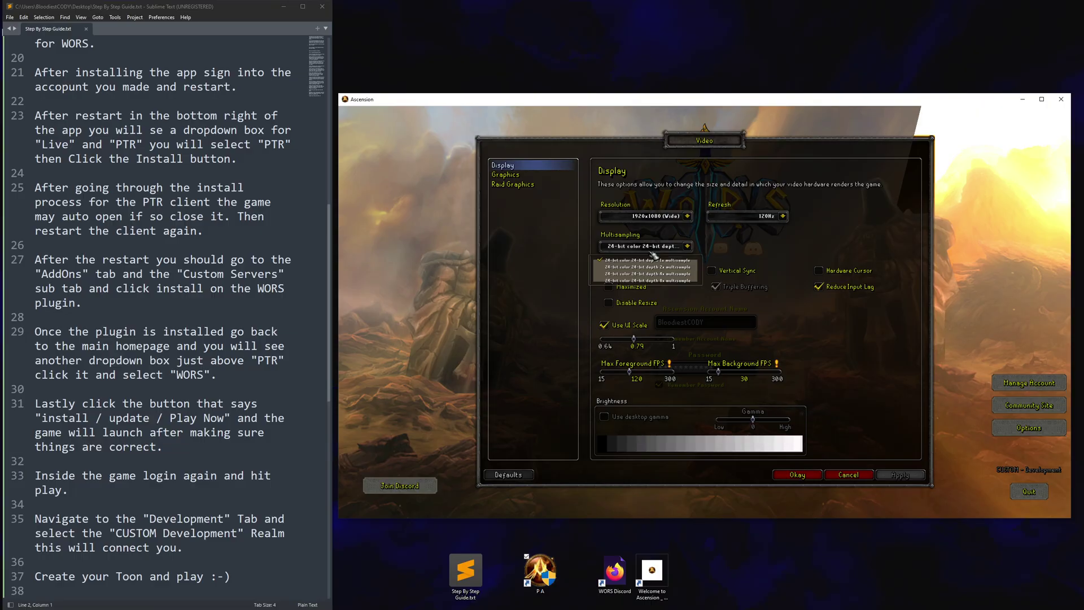
{"action": "left_click", "coordinate": [688, 248]}
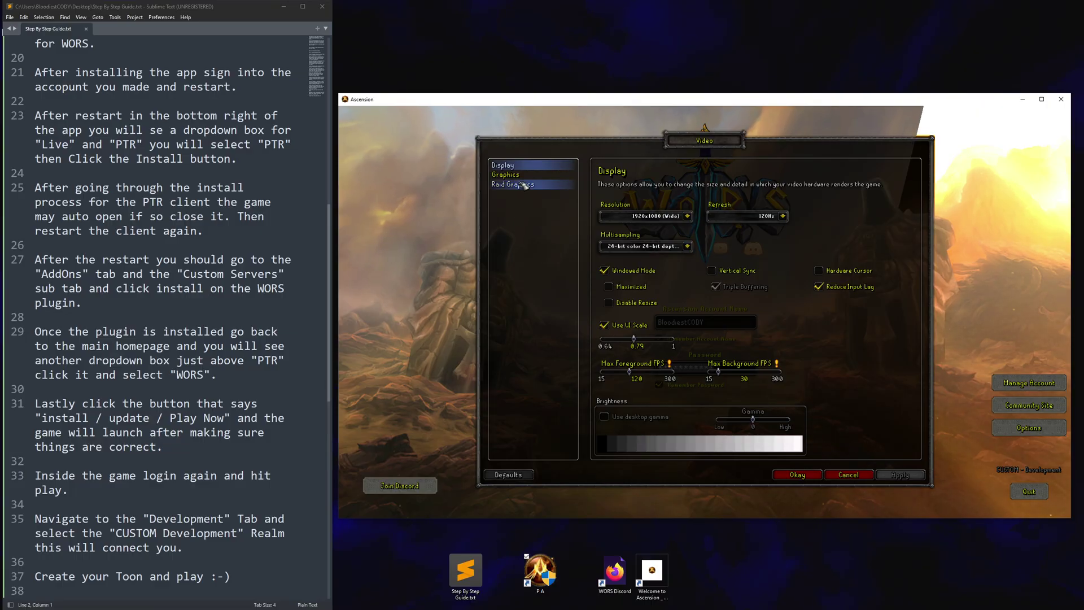
{"action": "left_click", "coordinate": [511, 175]}
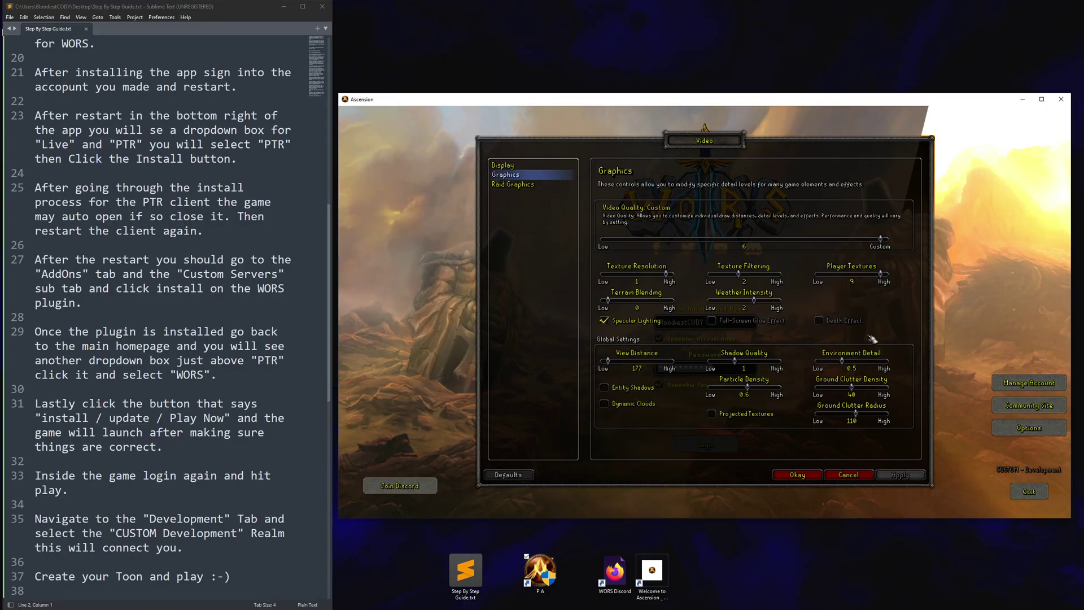
{"action": "left_click", "coordinate": [798, 475]}
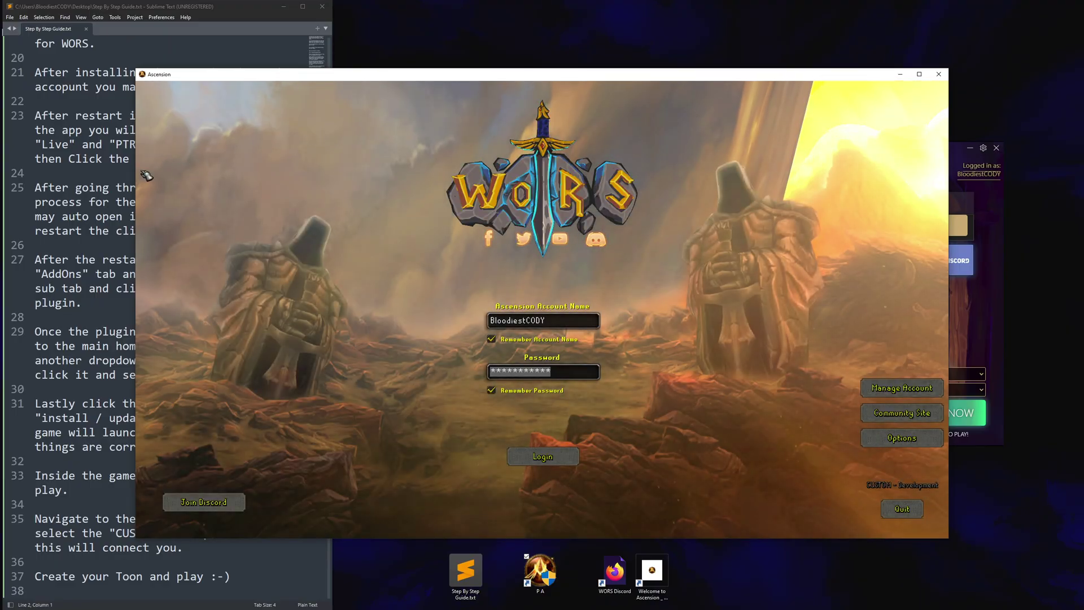
Step: Move the game window away from the guide and shrink it so the full instructions show beside it
{"action": "left_click_drag", "start_coordinate": [182, 75], "coordinate": [309, 61]}
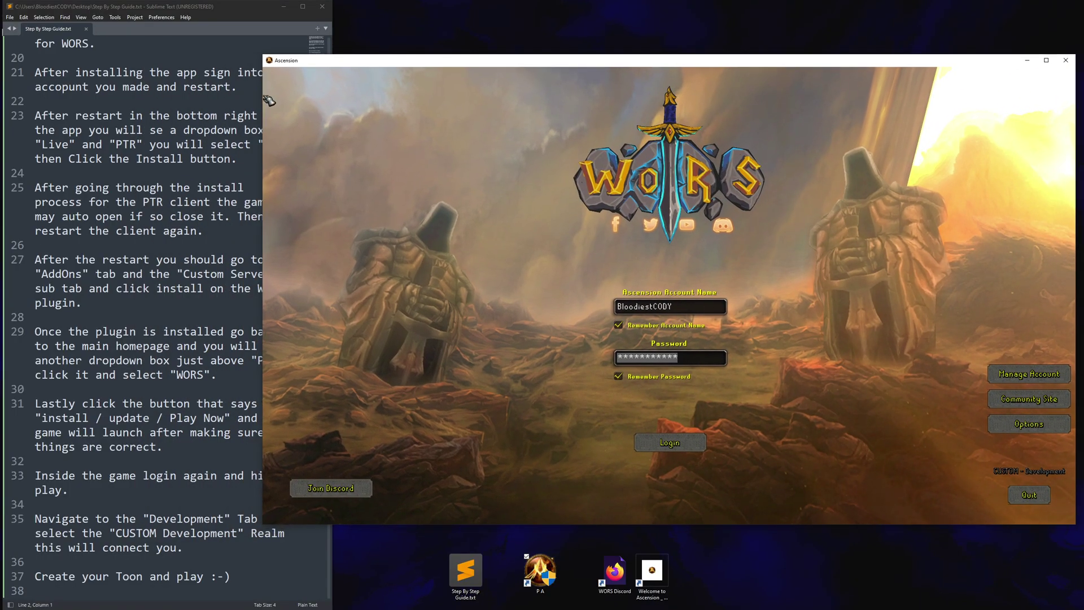
{"action": "left_click_drag", "start_coordinate": [263, 113], "coordinate": [336, 118]}
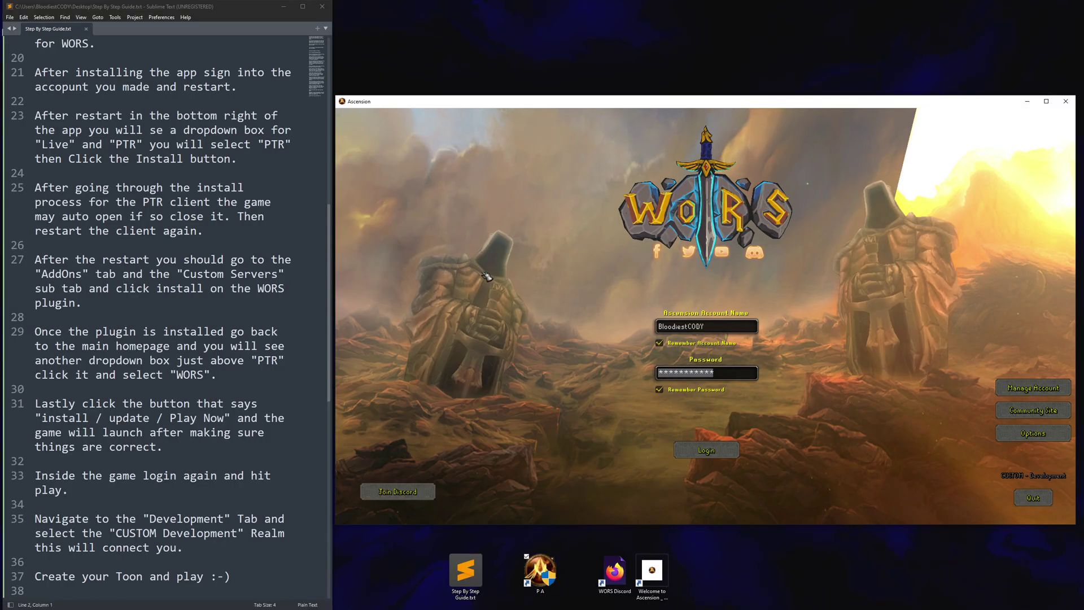
Step: Bring up the launcher, look over its general, game and download settings, and minimize it again
{"action": "key", "text": "alt+Tab"}
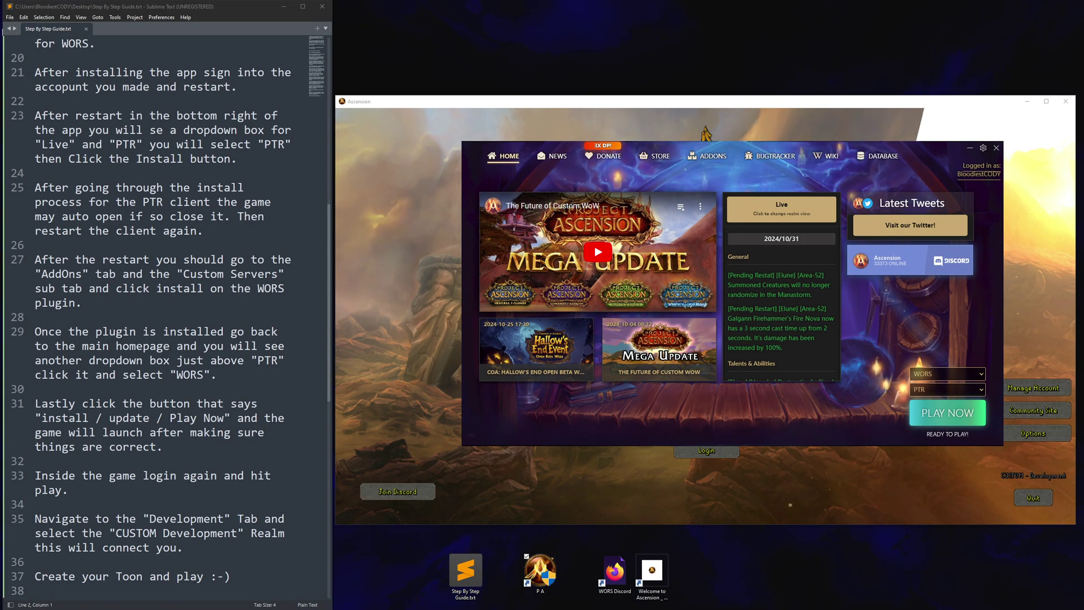
{"action": "left_click", "coordinate": [984, 148]}
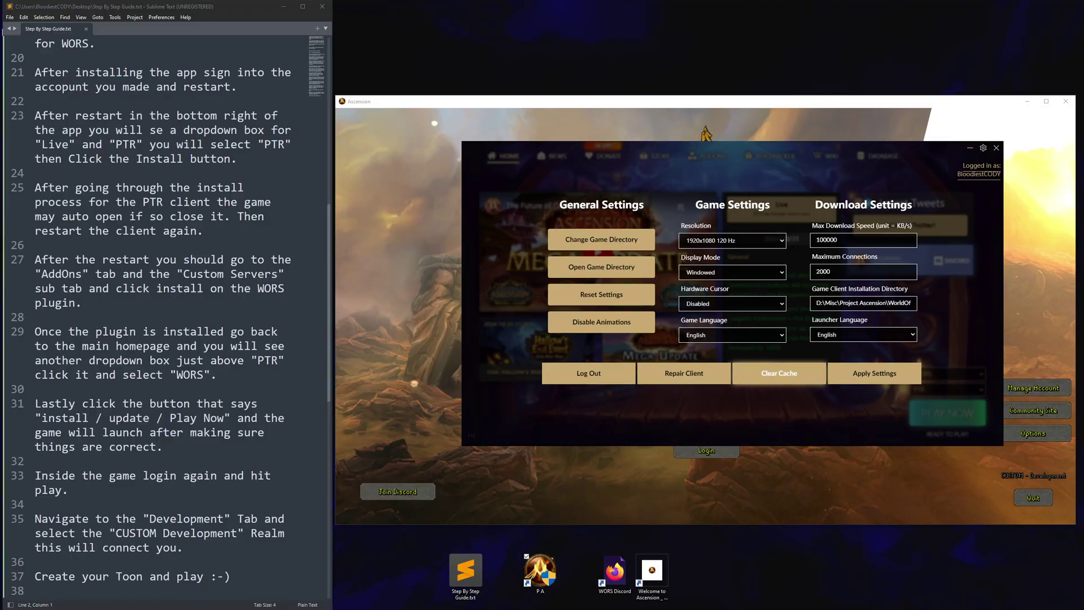
{"action": "left_click", "coordinate": [983, 148]}
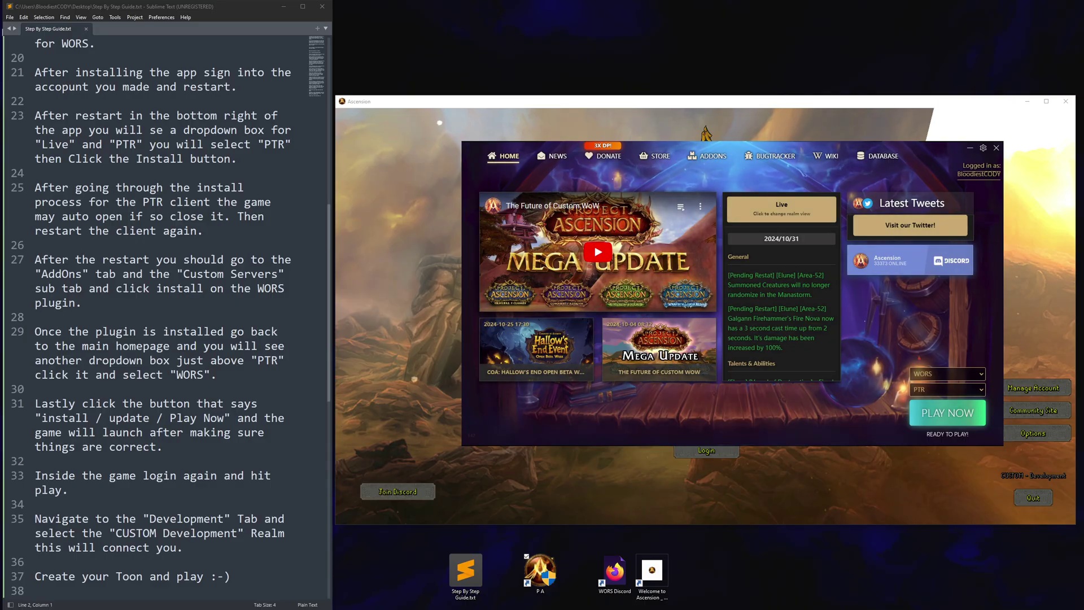
{"action": "left_click", "coordinate": [970, 148]}
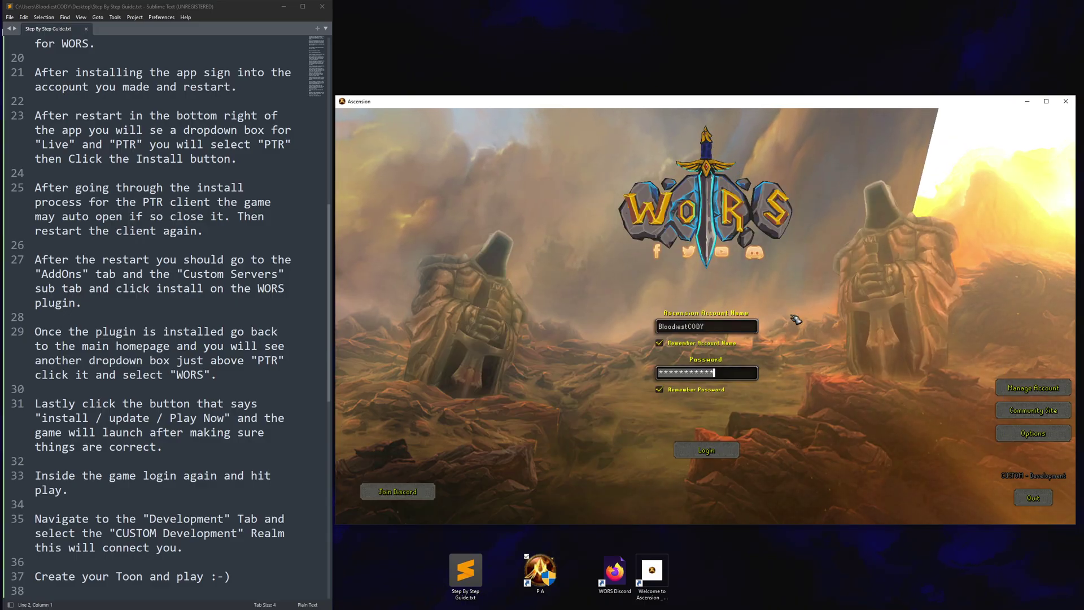
Step: Log in to the game with the remembered account and select the CUSTOM Development realm among the development realms
{"action": "left_click", "coordinate": [726, 451]}
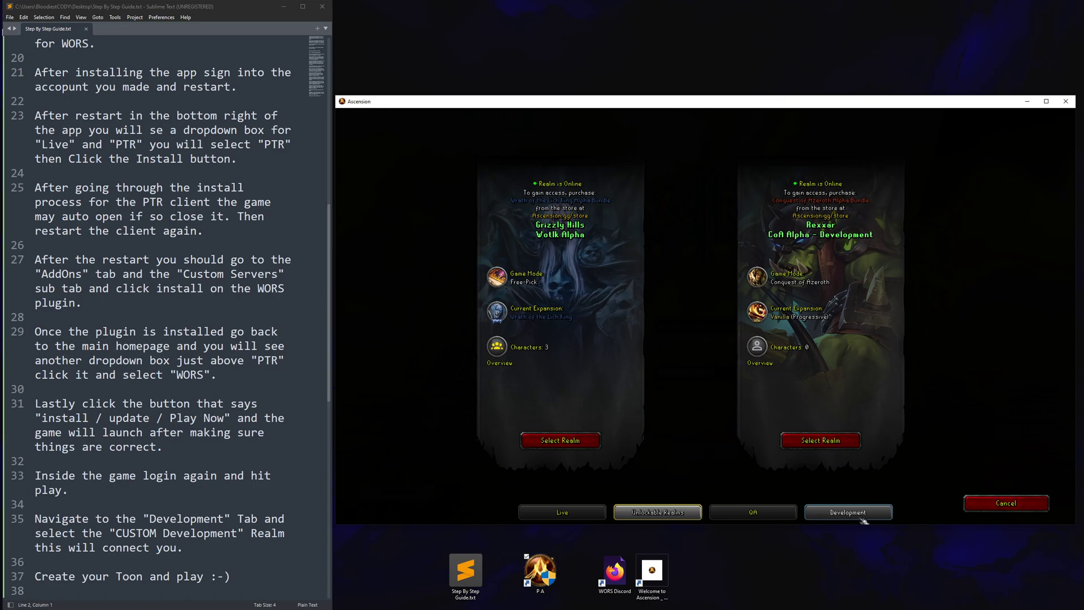
{"action": "left_click", "coordinate": [853, 518]}
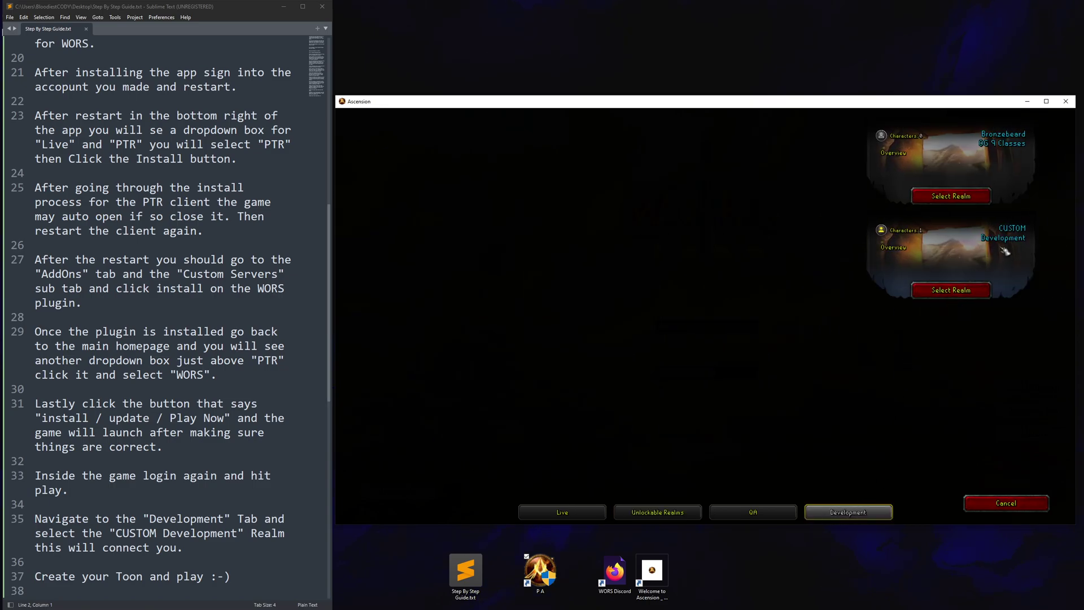
{"action": "left_click", "coordinate": [969, 292]}
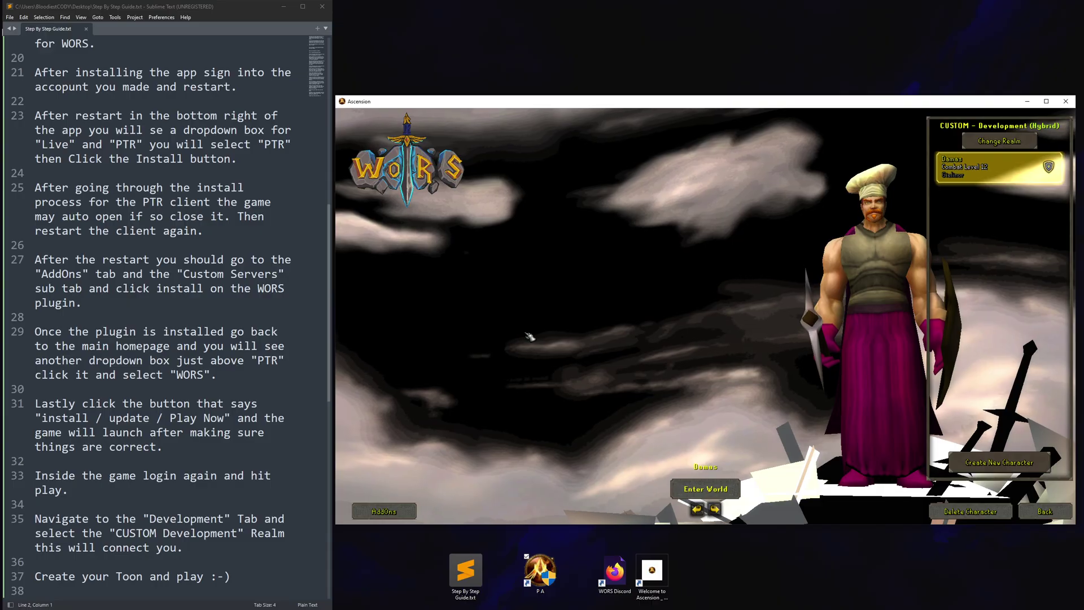
Step: Review the list of enabled and disabled AddOns from the character selection screen, including the WORS ones, and close it
{"action": "left_click", "coordinate": [398, 512]}
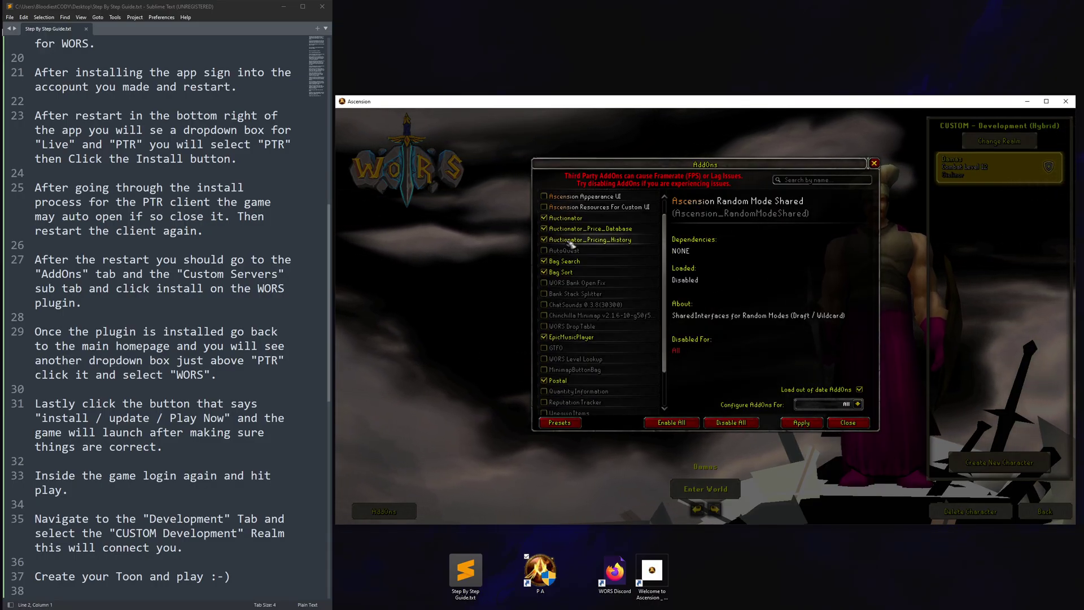
{"action": "scroll", "coordinate": [569, 252], "scroll_direction": "down", "scroll_amount": 1}
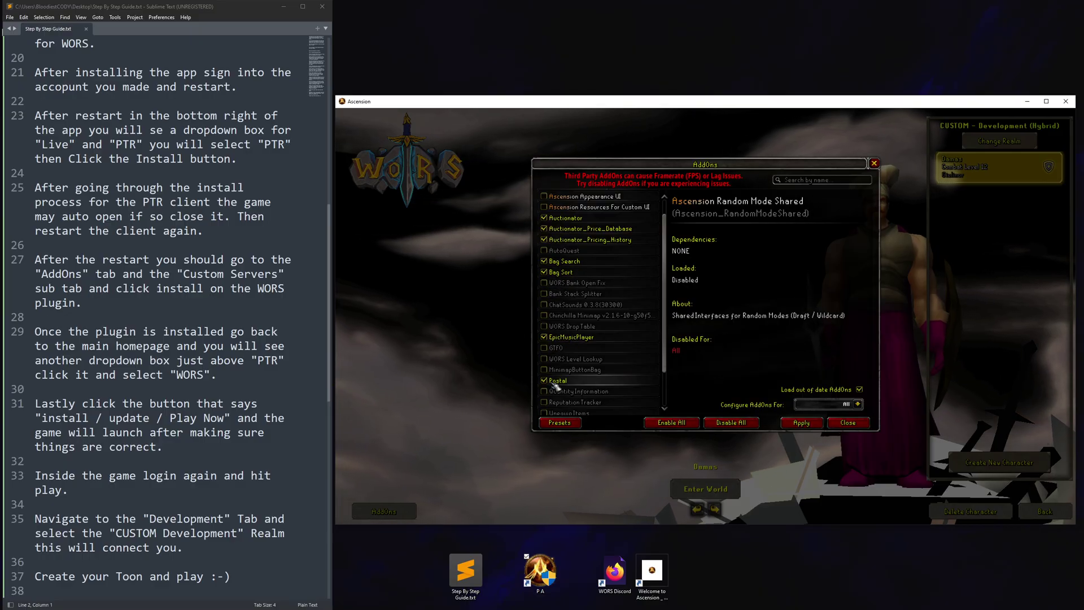
{"action": "scroll", "coordinate": [666, 302], "scroll_direction": "down", "scroll_amount": 2}
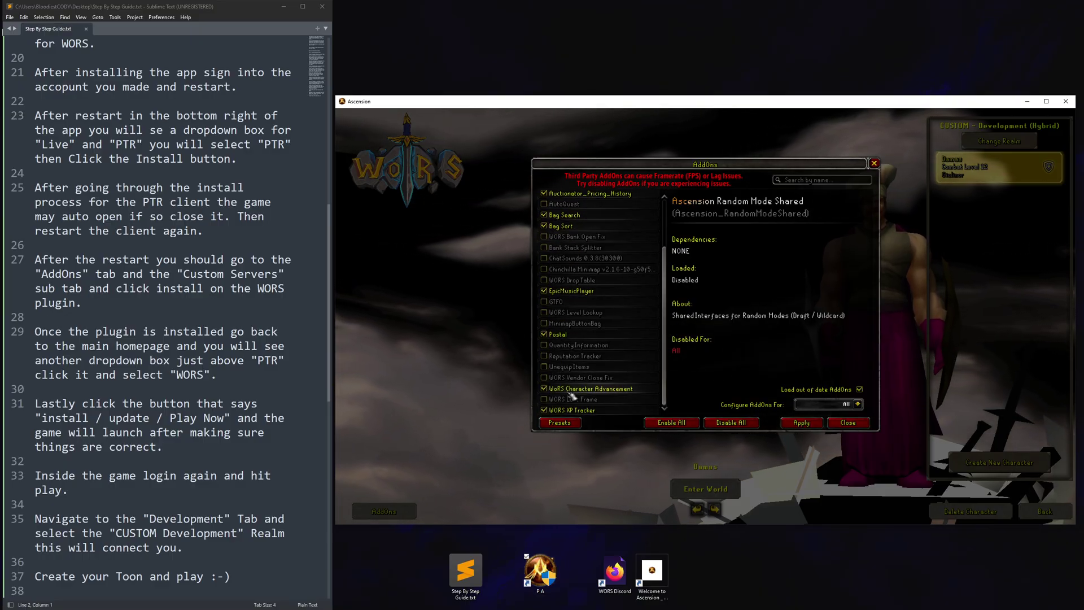
{"action": "left_click", "coordinate": [847, 423]}
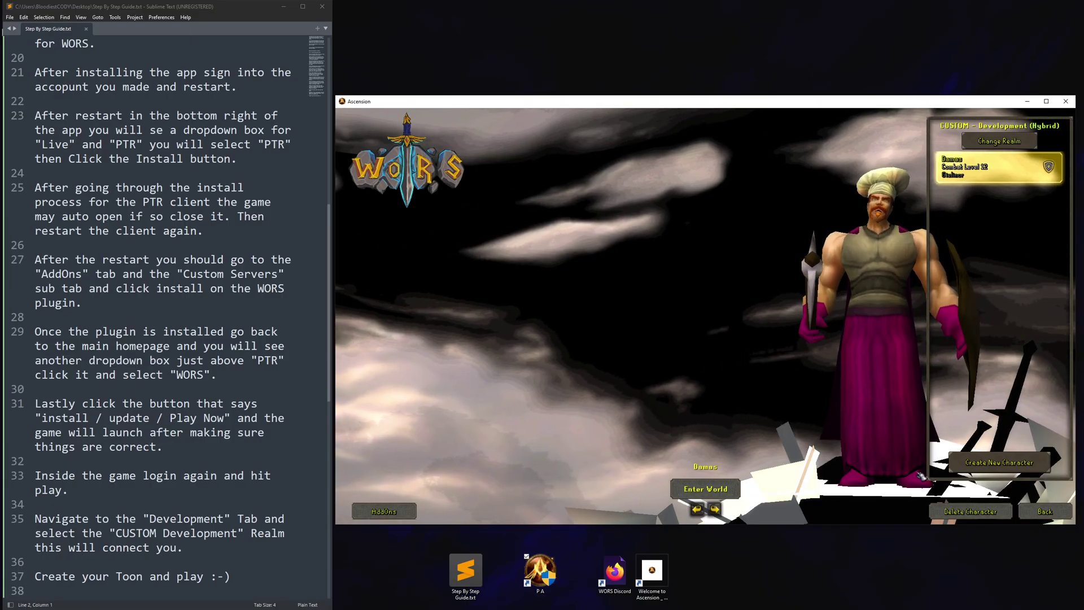
Step: Leave character selection, quit the game, and relaunch it through the Project Ascension launcher
{"action": "left_click", "coordinate": [1046, 511]}
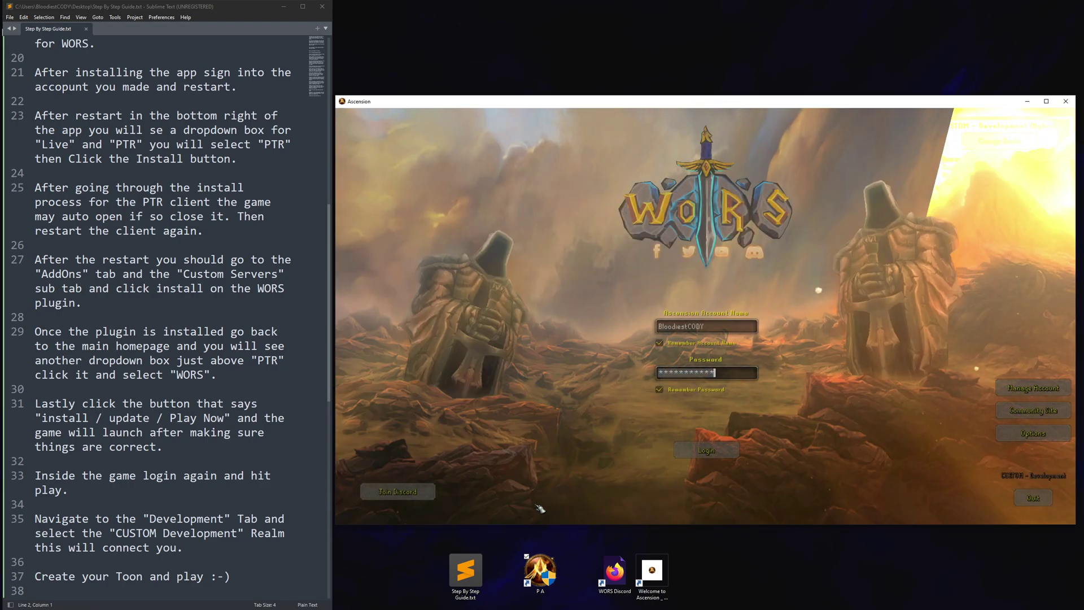
{"action": "left_click", "coordinate": [1032, 499]}
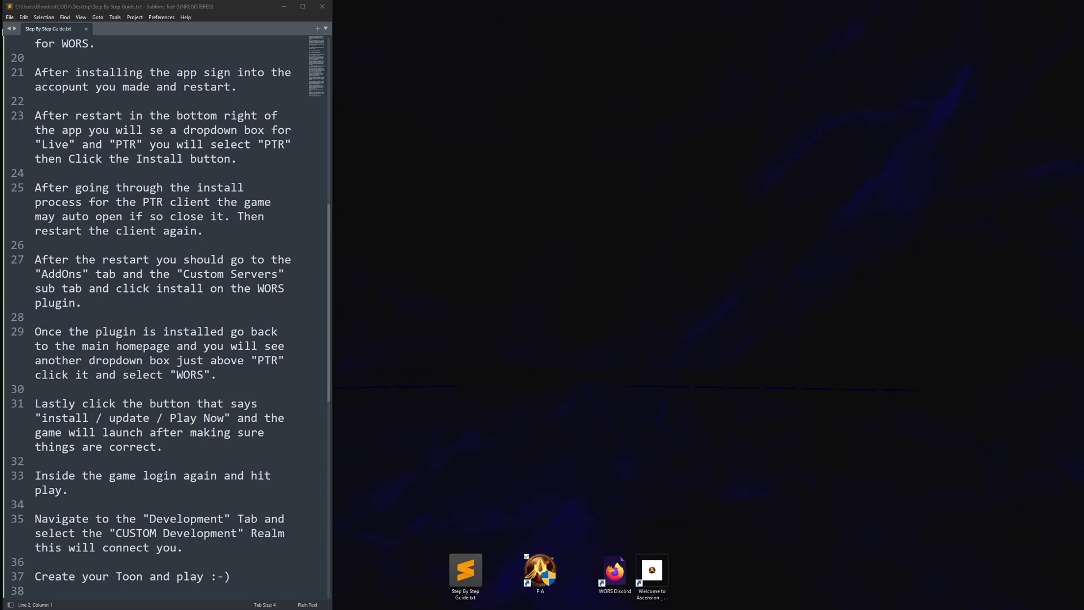
{"action": "left_click", "coordinate": [540, 571]}
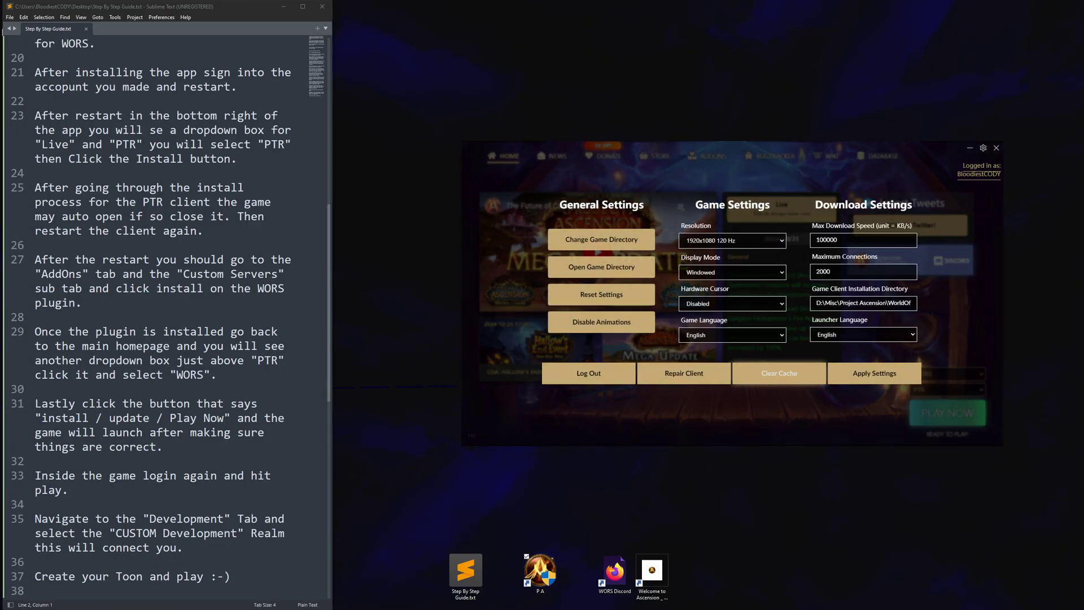
{"action": "key", "text": "Return"}
{"action": "key", "text": "Escape"}
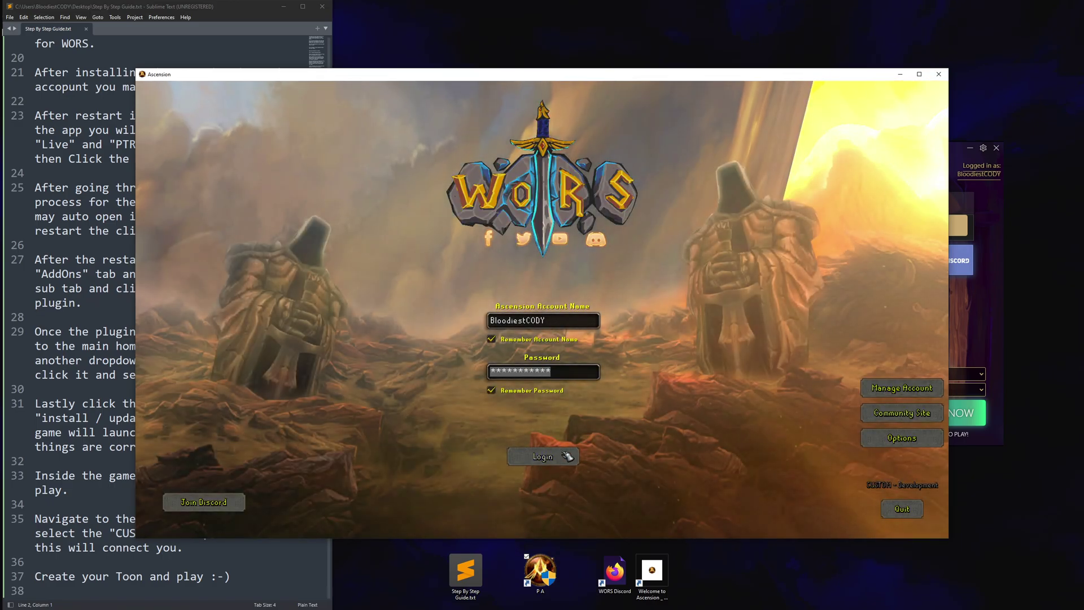
Step: Log in again after the relaunch and connect to the CUSTOM Development realm
{"action": "left_click", "coordinate": [542, 457]}
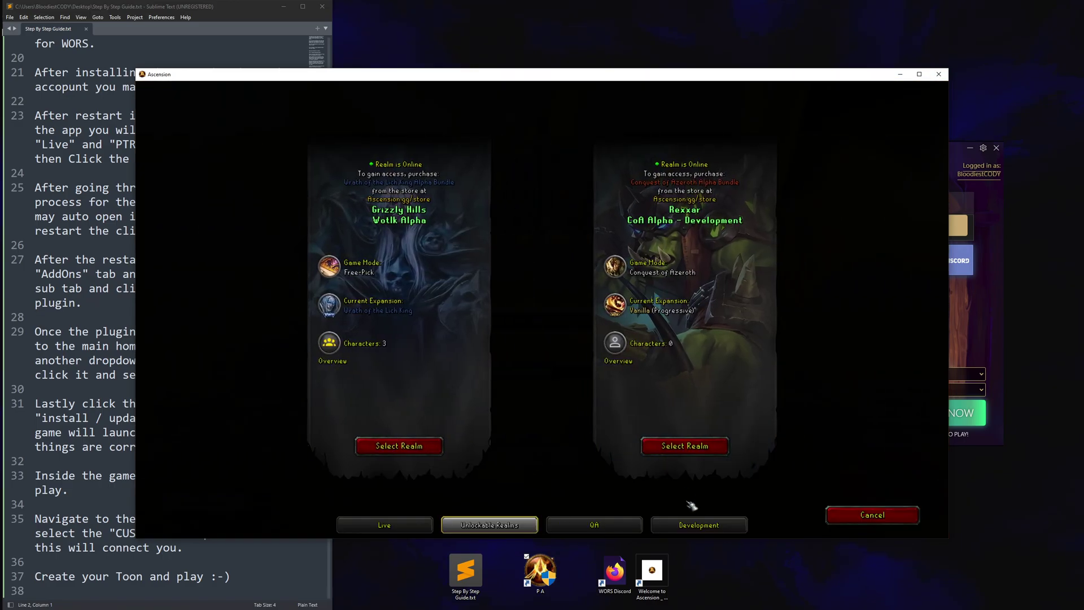
{"action": "left_click", "coordinate": [694, 525]}
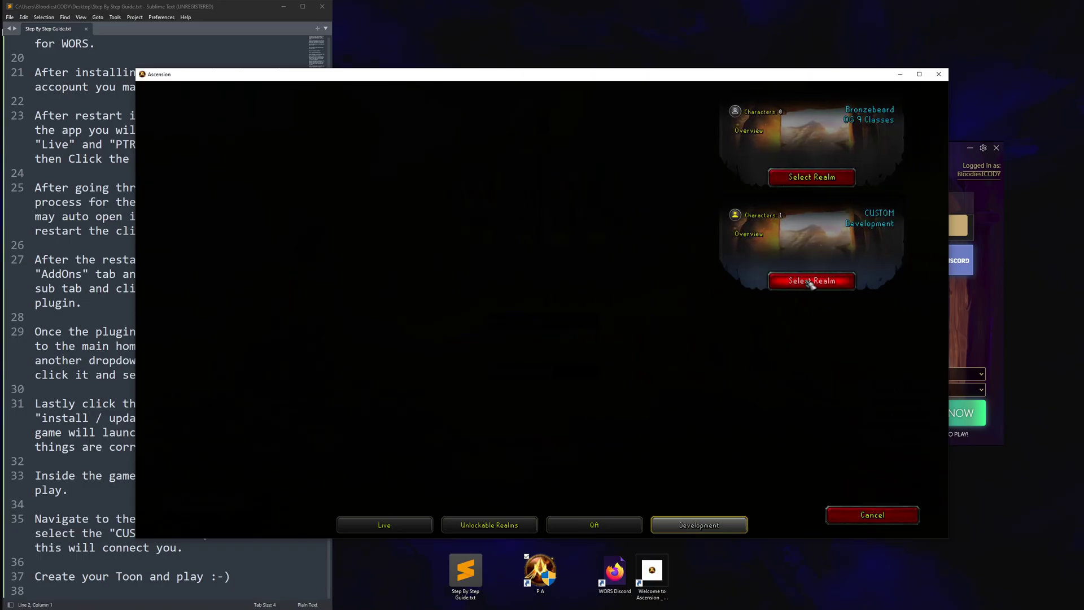
{"action": "left_click", "coordinate": [811, 284]}
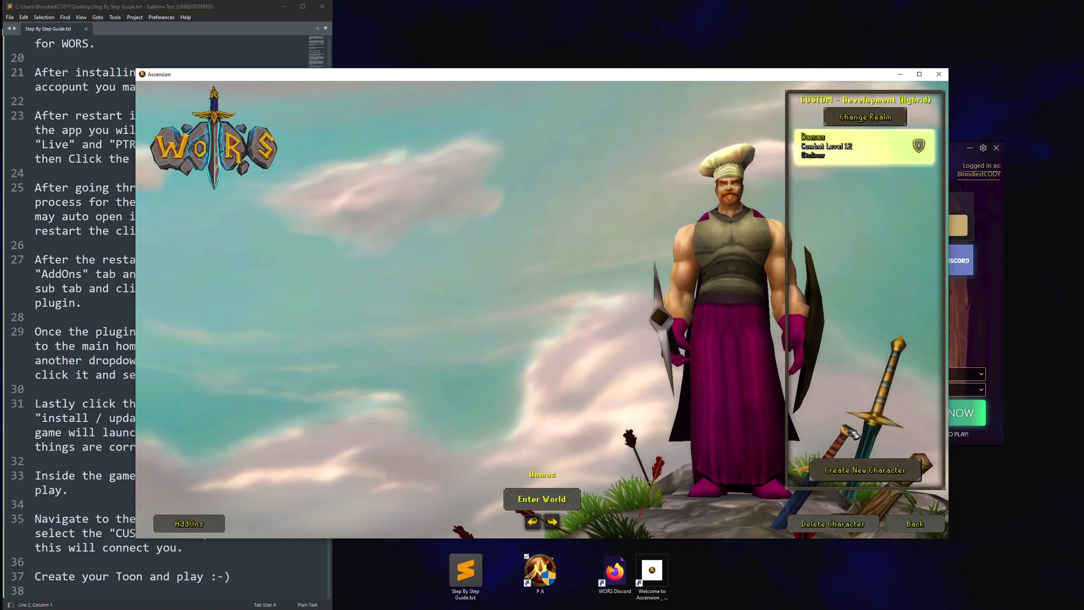
Step: Enter the world with the existing character and move it a little inside Lumbridge Castle
{"action": "left_click", "coordinate": [547, 499]}
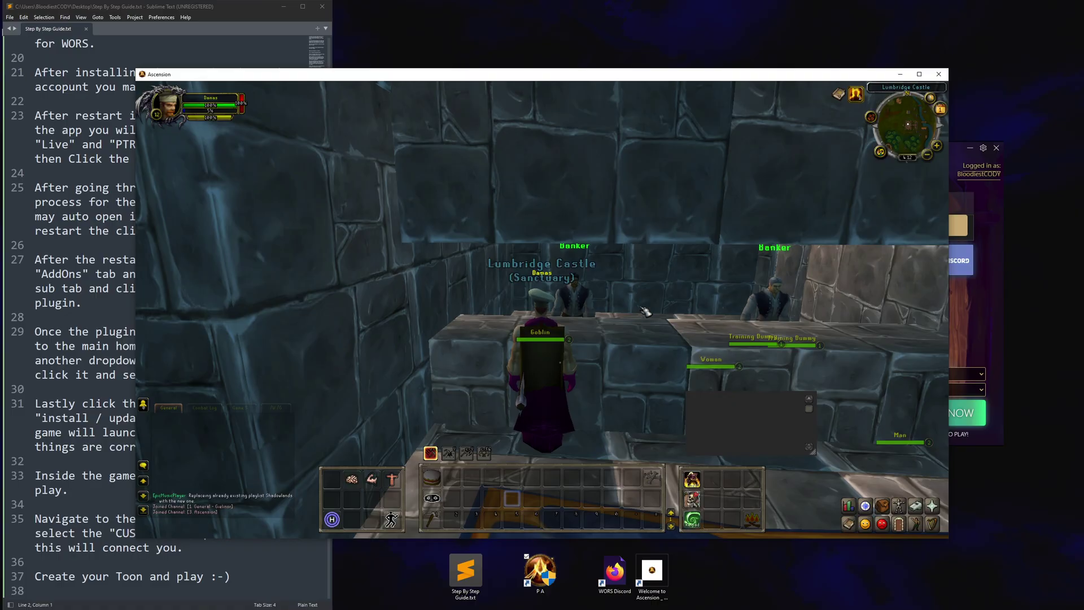
{"action": "key", "text": "s"}
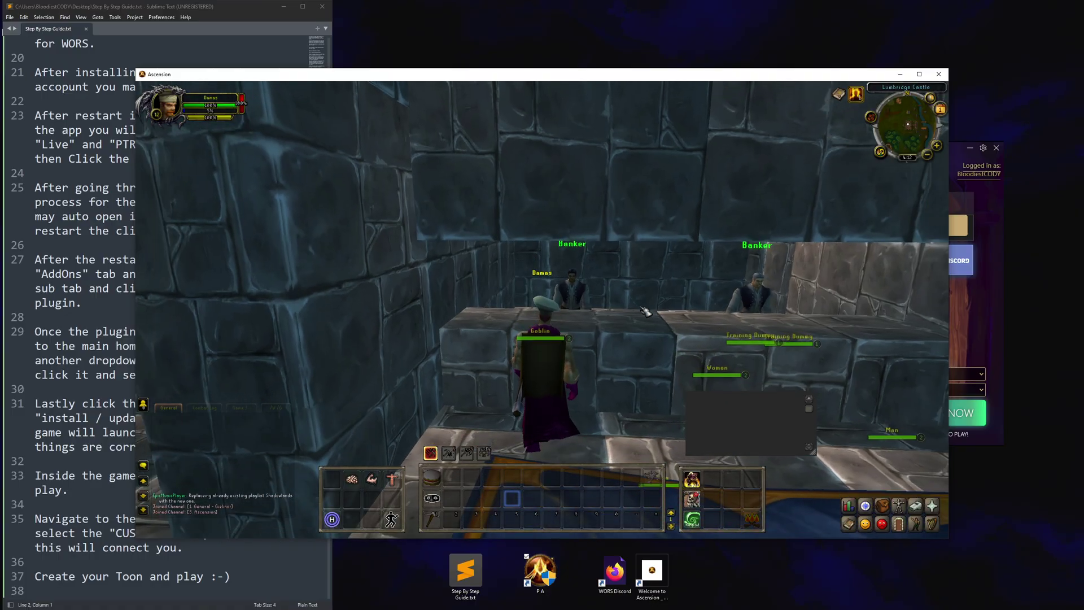
{"action": "key", "text": "d"}
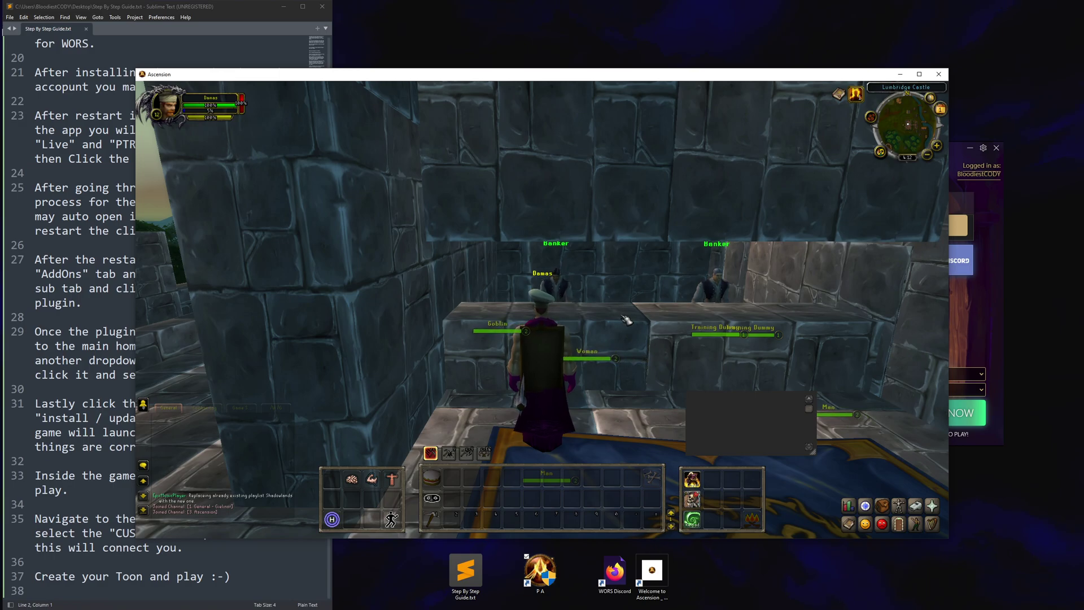
Step: Log the character out to the selection screen, return to the login screen, and quit the game
{"action": "key", "text": "Escape"}
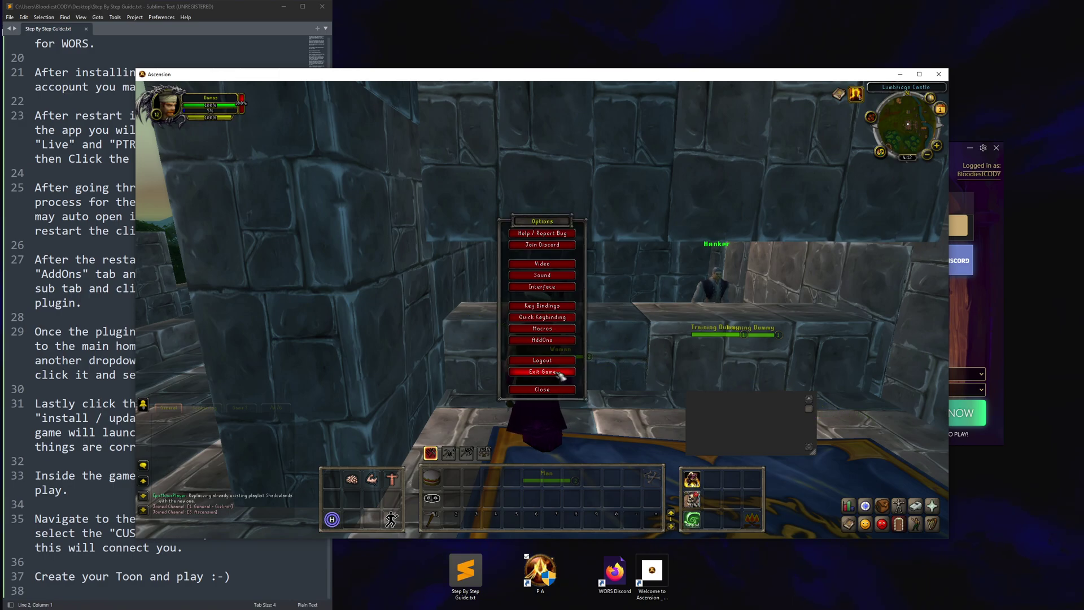
{"action": "left_click", "coordinate": [561, 366]}
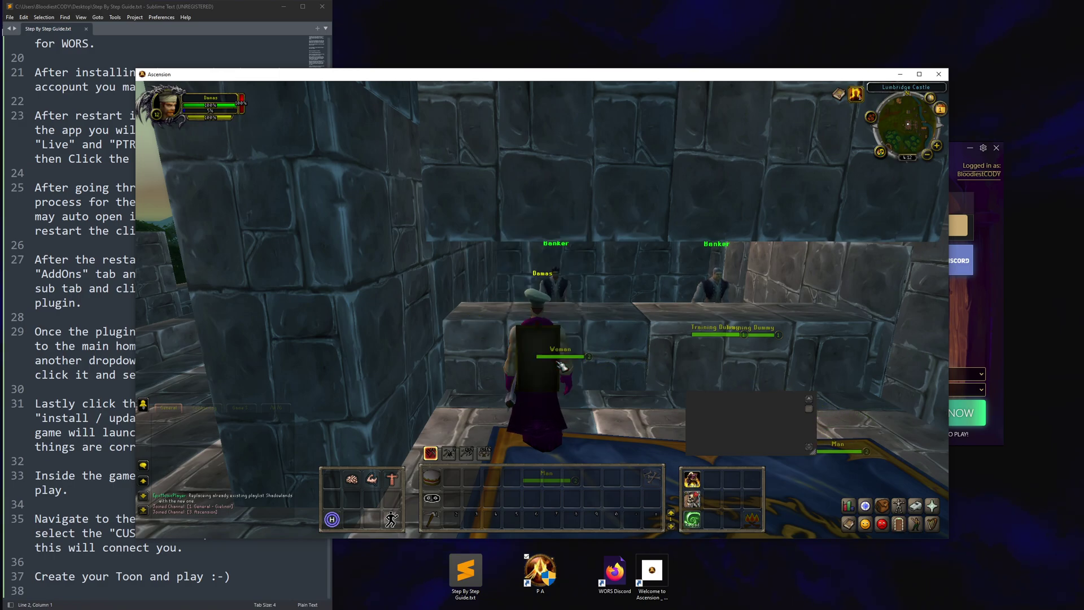
{"action": "key", "text": "Escape"}
{"action": "left_click", "coordinate": [542, 361]}
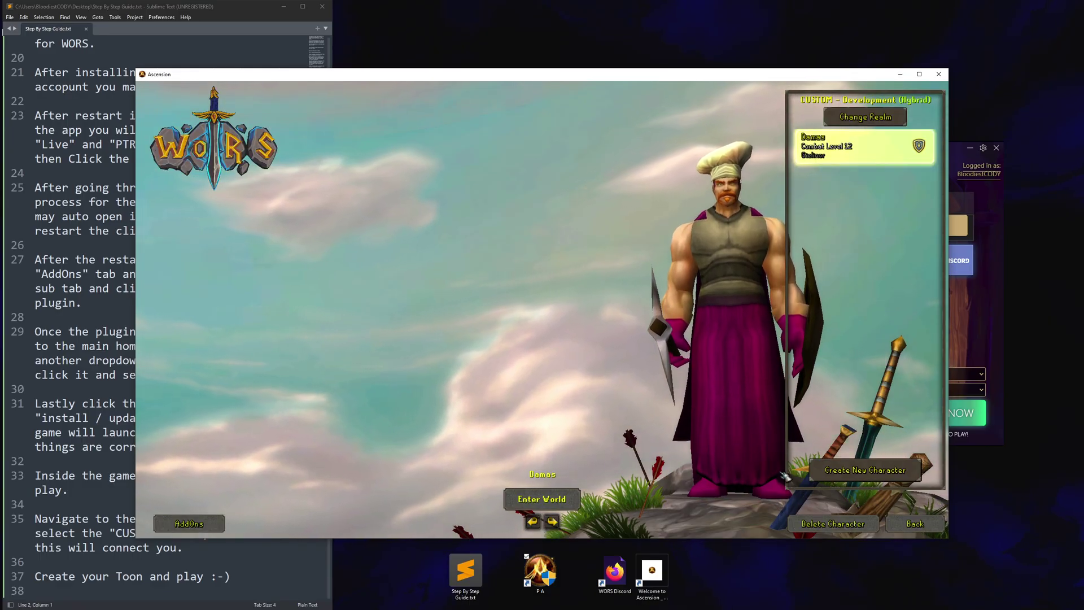
{"action": "left_click", "coordinate": [916, 524]}
{"action": "left_click", "coordinate": [901, 507]}
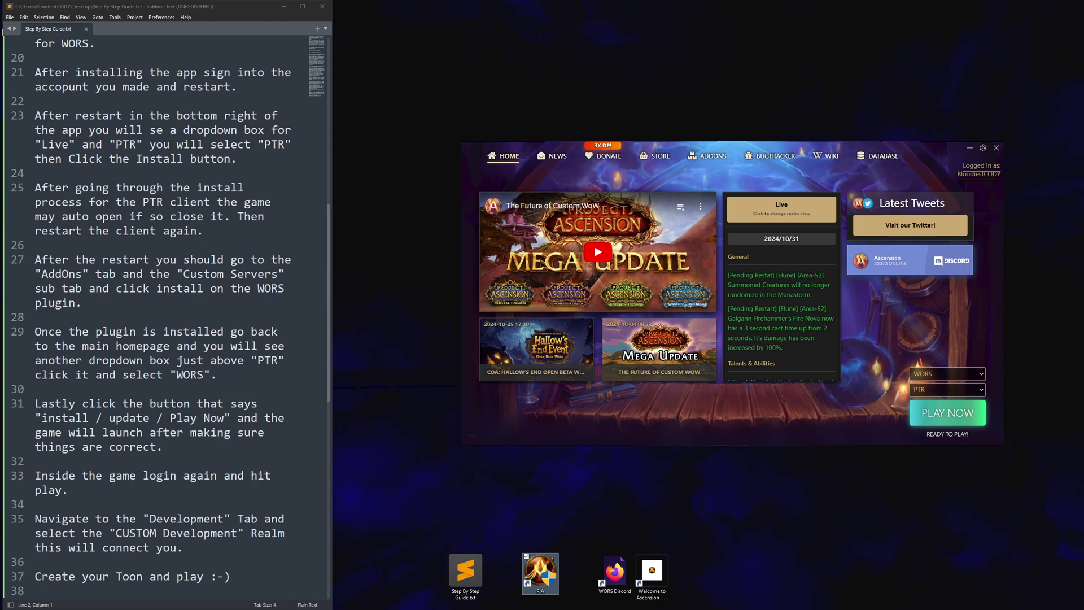
Step: Look back over the step-by-step guide, from the alpha sign-up through the client installation instructions
{"action": "scroll", "coordinate": [164, 316], "scroll_direction": "up", "scroll_amount": 8}
{"action": "scroll", "coordinate": [163, 316], "scroll_direction": "down", "scroll_amount": 12}
{"action": "scroll", "coordinate": [164, 316], "scroll_direction": "up", "scroll_amount": 15}
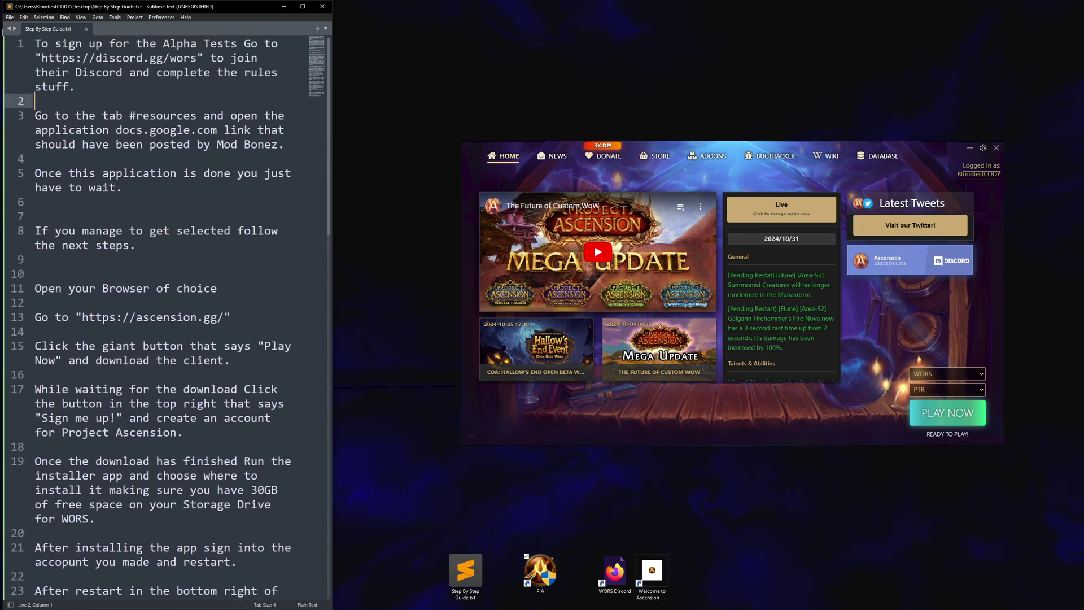
{"action": "scroll", "coordinate": [167, 316], "scroll_direction": "down", "scroll_amount": 5}
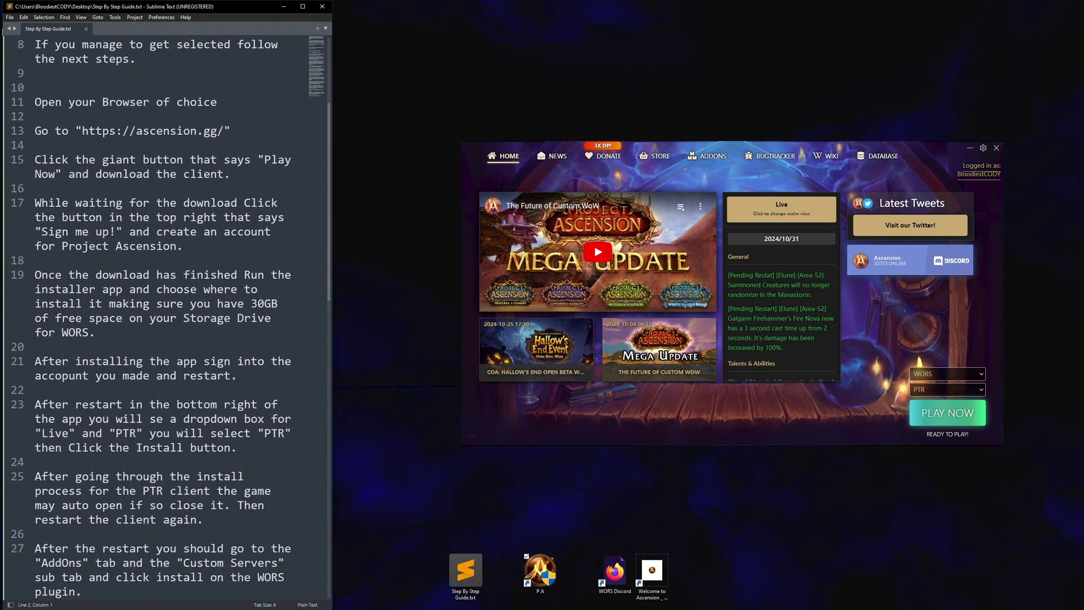
{"action": "scroll", "coordinate": [166, 316], "scroll_direction": "up", "scroll_amount": 3}
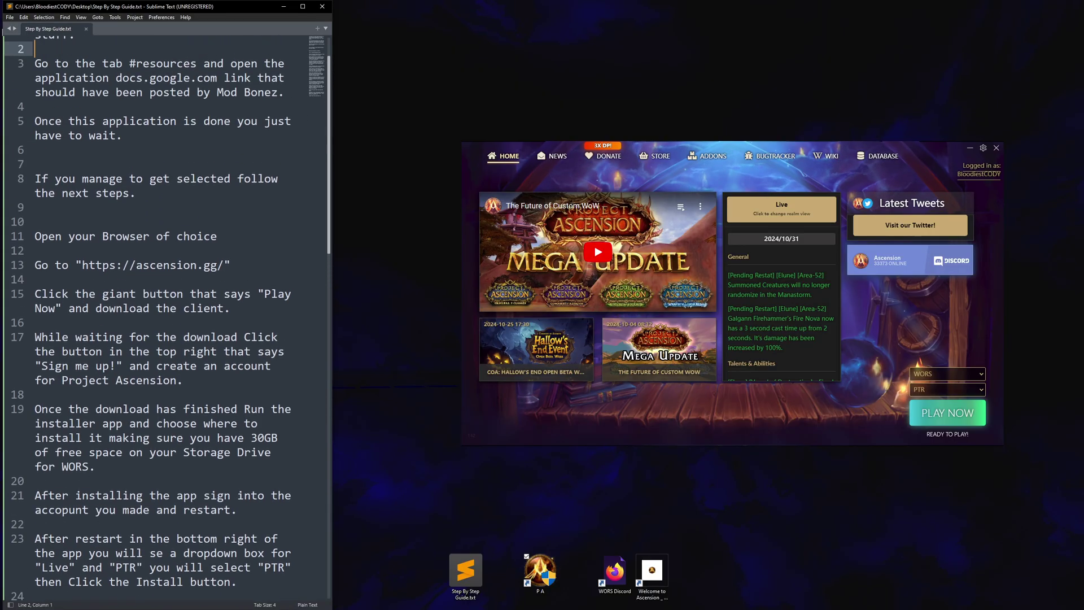
{"action": "scroll", "coordinate": [151, 319], "scroll_direction": "up", "scroll_amount": 1}
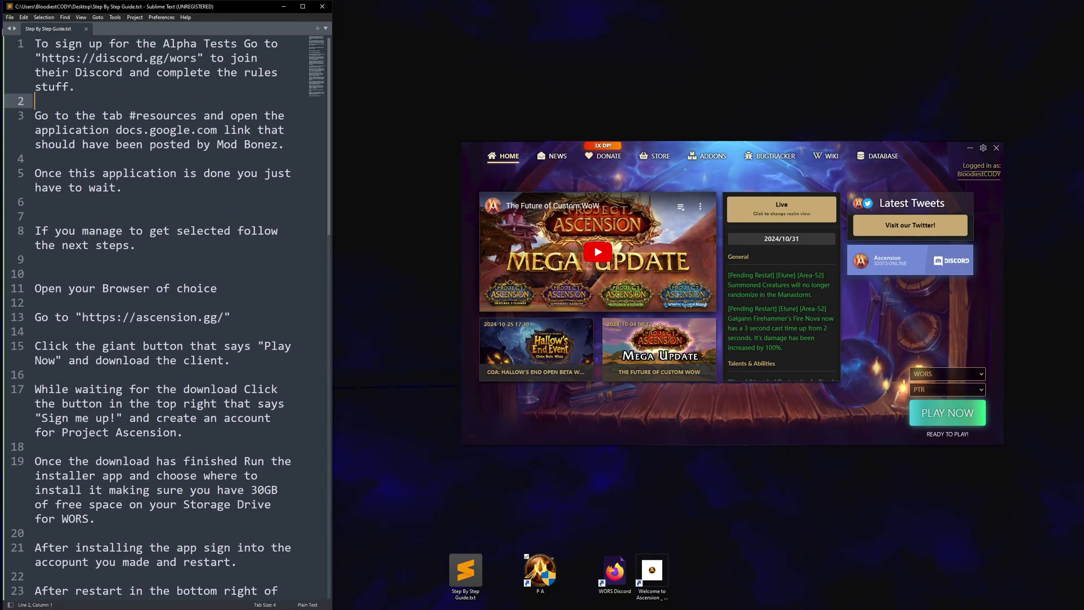